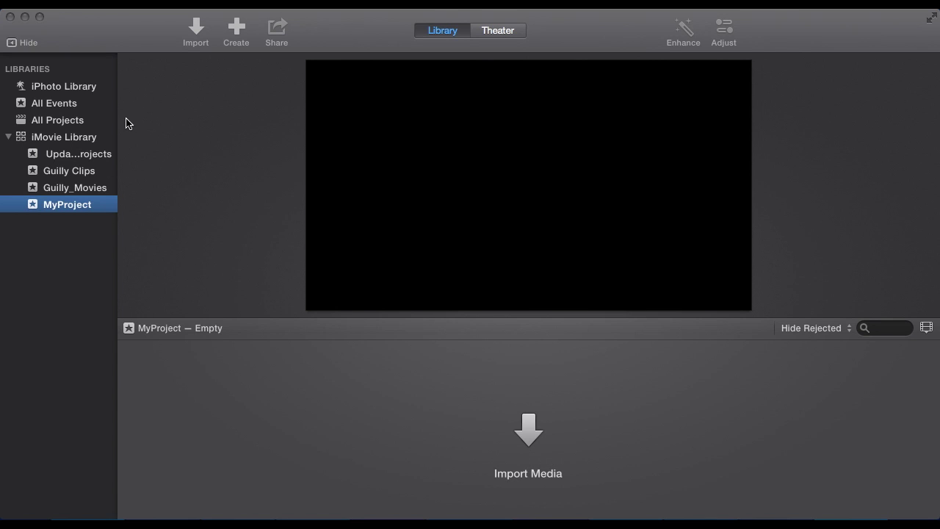
# - Create a new library event named iMovieDemoMedia
pyautogui.click(100, 2)
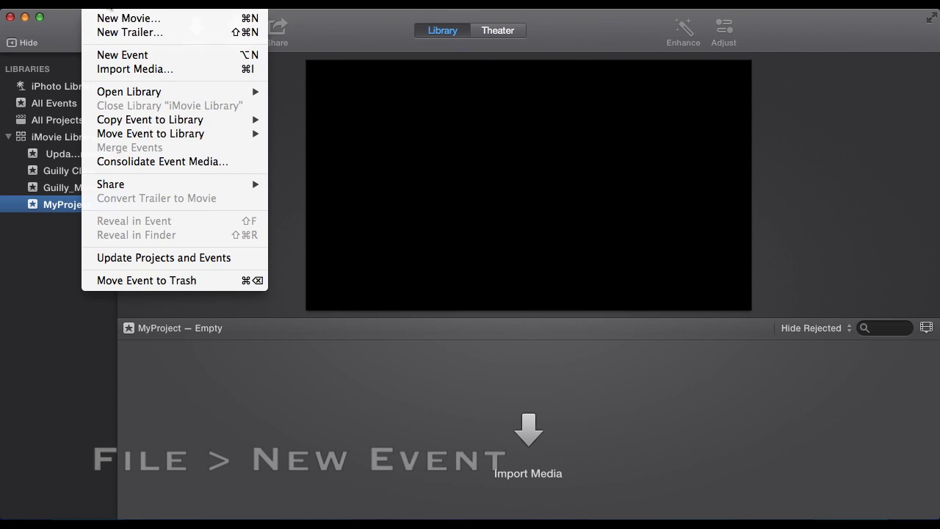
pyautogui.click(107, 55)
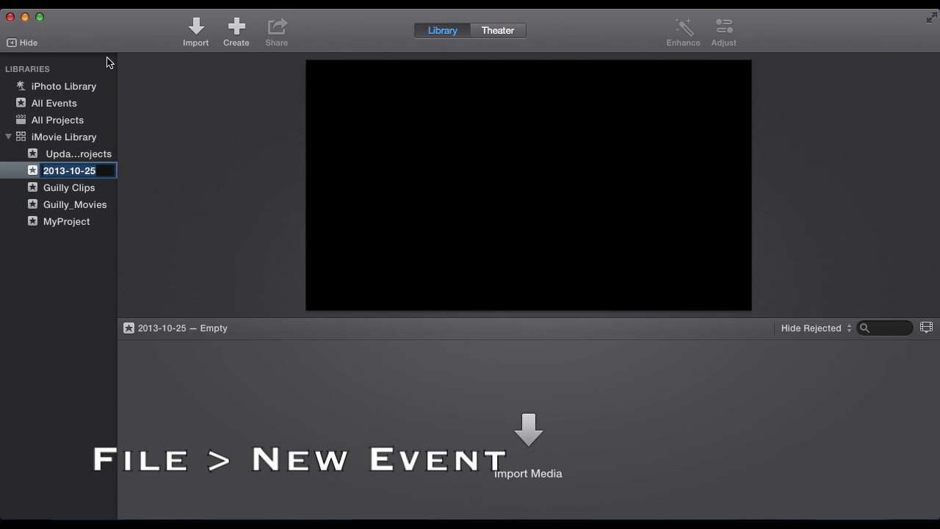
pyautogui.write('iM')
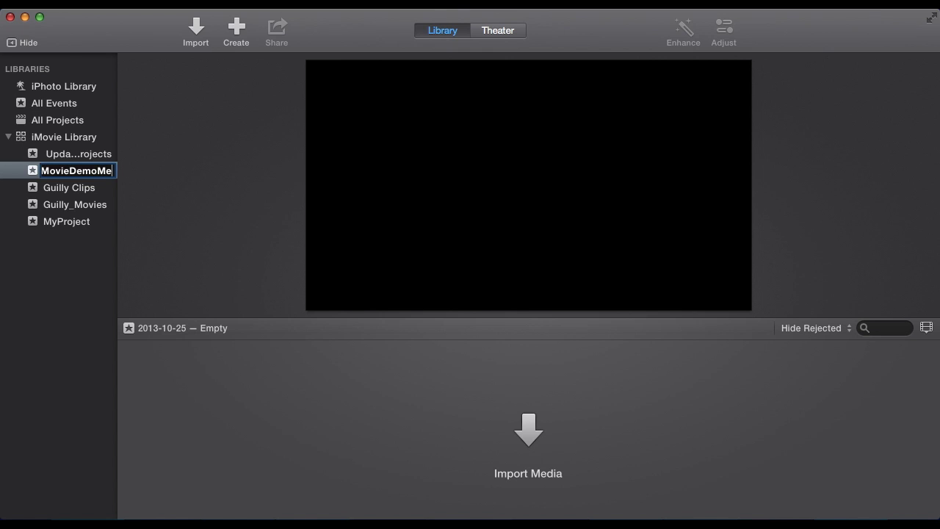
pyautogui.write('ovieDemoMedia')
pyautogui.press('Return')
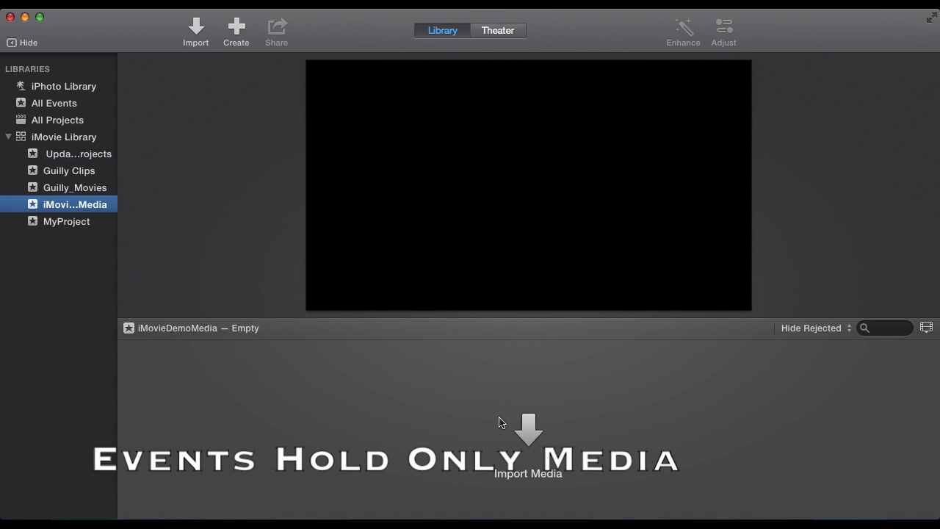
# - Import the seven files from Clip-2.mp4 through iMovieDemoMovie.mp4 into the event
pyautogui.click(530, 433)
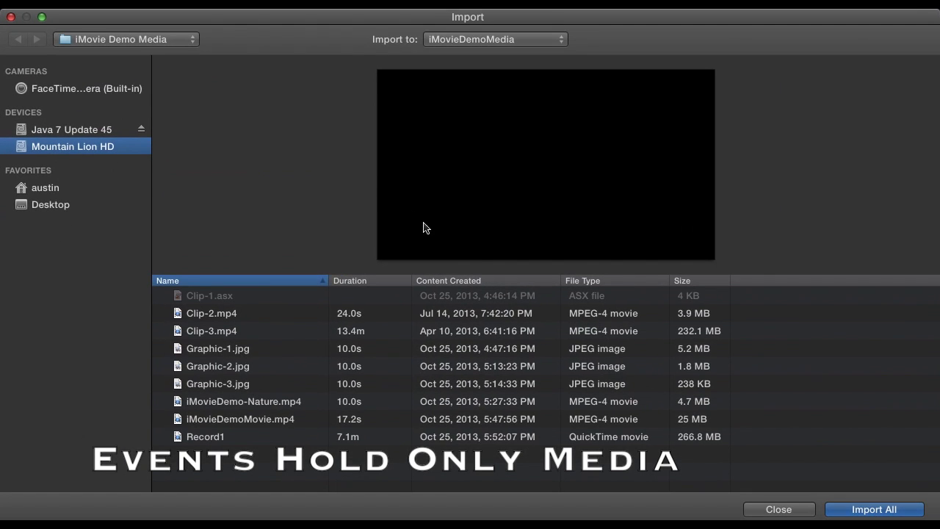
pyautogui.moveTo(221, 422); pyautogui.dragTo(218, 350)
pyautogui.click(212, 420)
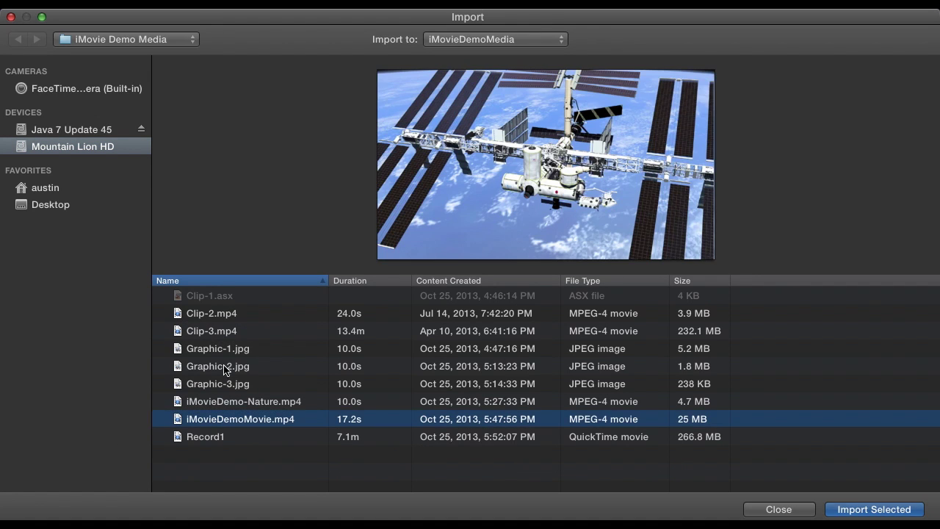
pyautogui.keyDown('shift'); pyautogui.click(224, 320); pyautogui.keyUp('shift')
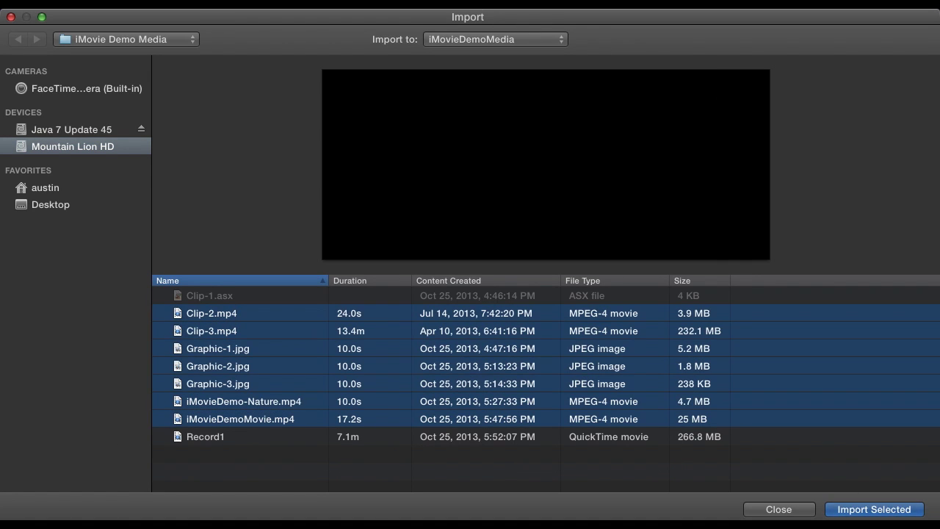
pyautogui.click(852, 510)
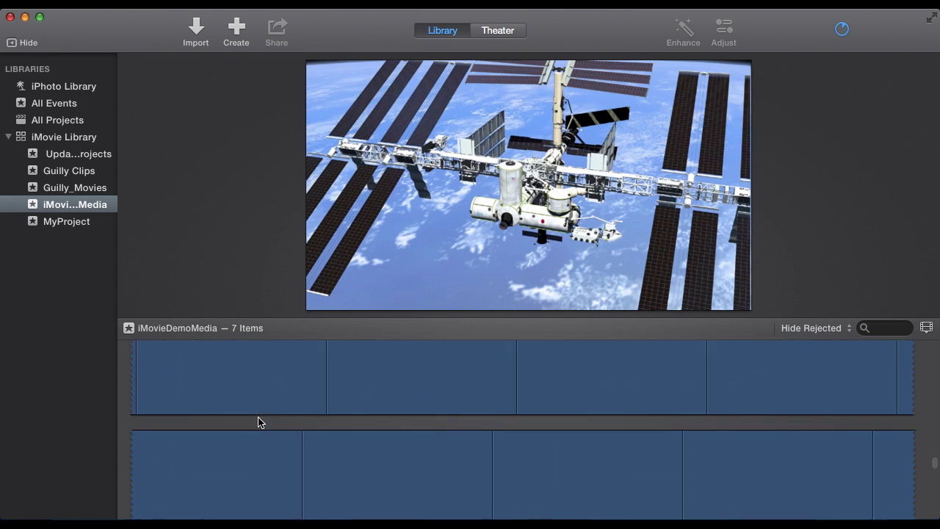
# - Create a theme-free movie named My Movie in the iMovieDemoMedia event
pyautogui.click(236, 29)
pyautogui.click(227, 81)
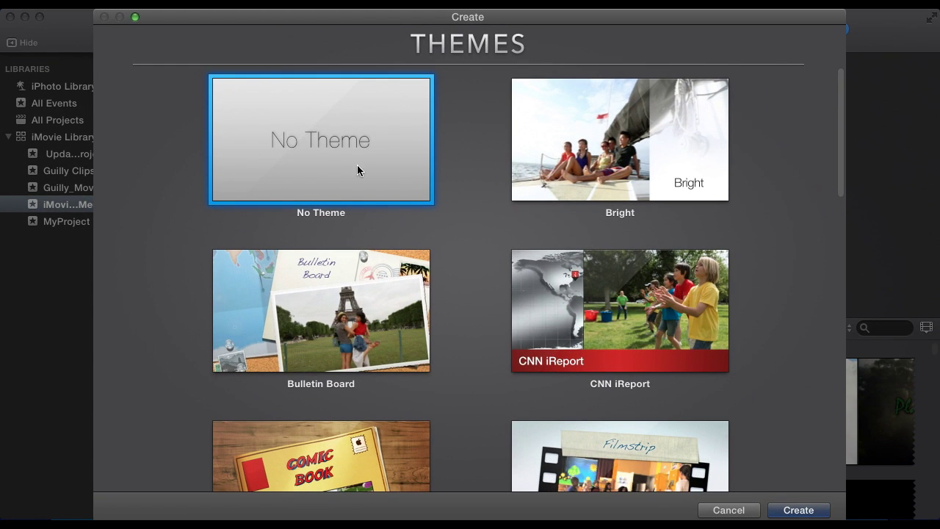
pyautogui.click(790, 510)
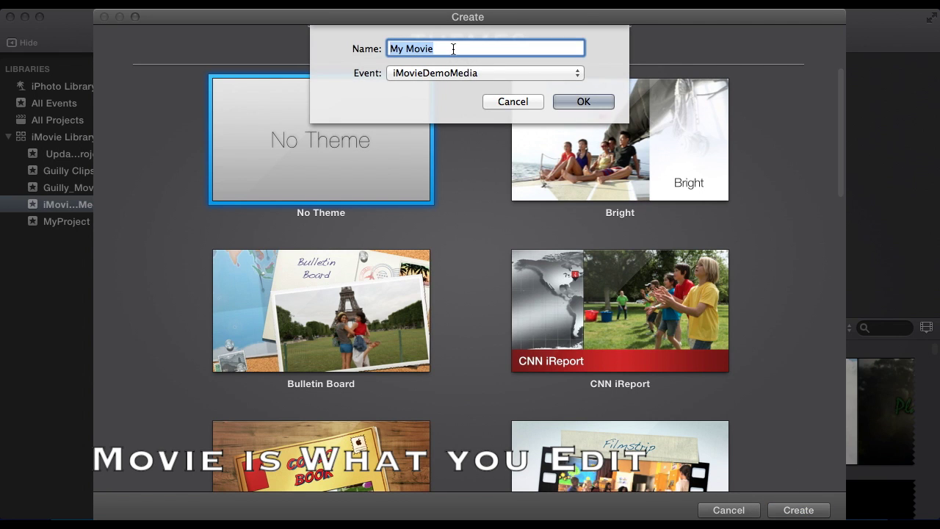
pyautogui.click(463, 72)
pyautogui.click(478, 77)
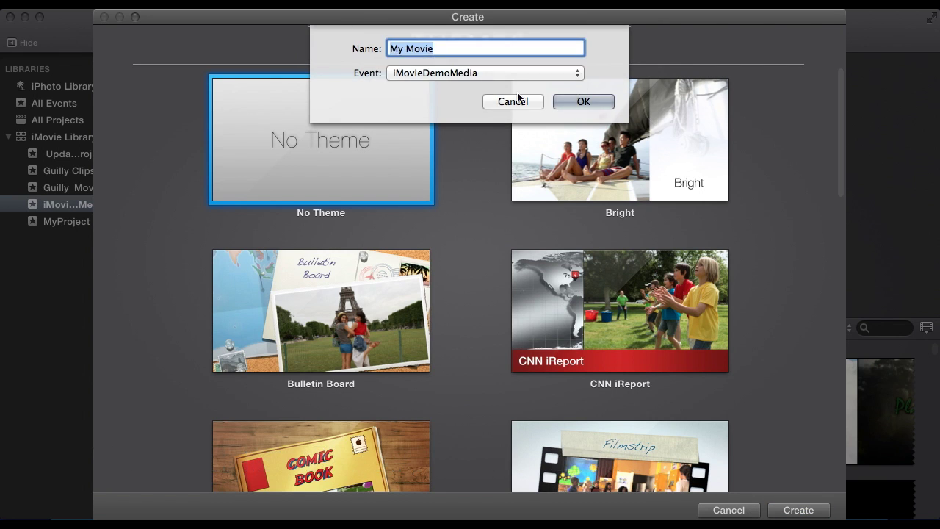
pyautogui.click(572, 103)
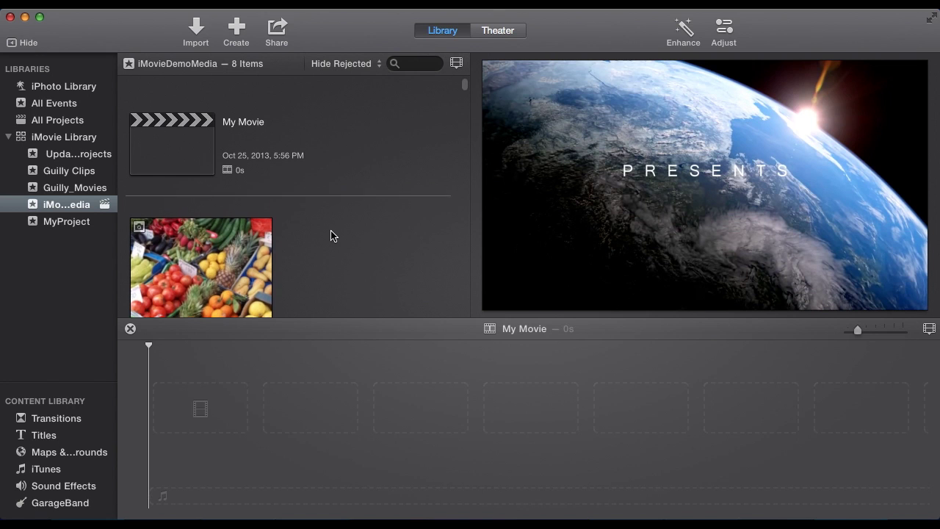
# - Add a 13.7-second range of Clip-3's snowy-peaks footage to the My Movie timeline
pyautogui.scroll(-10, 312, 176)
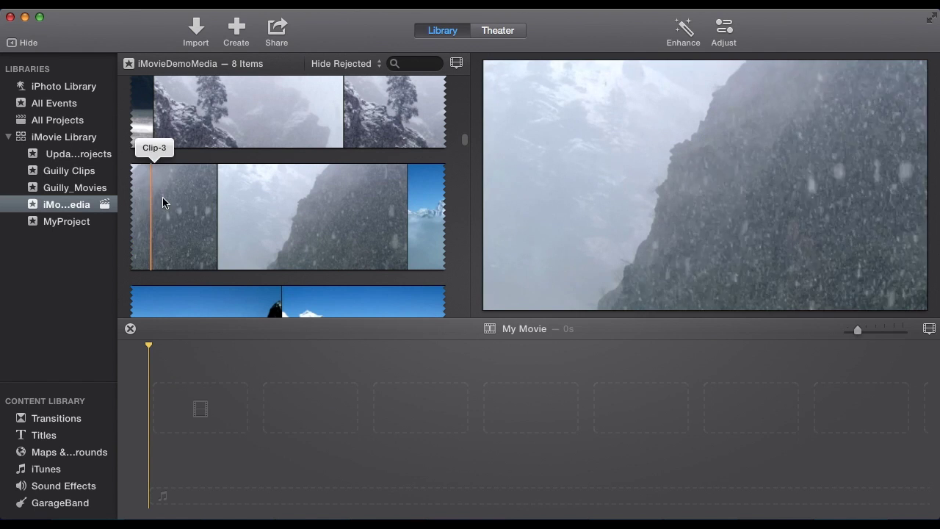
pyautogui.scroll(-4, 222, 196)
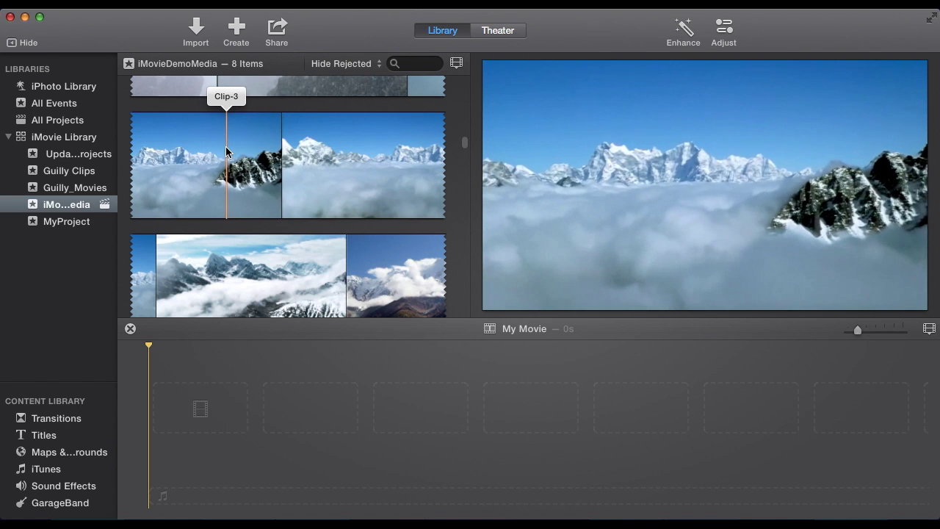
pyautogui.moveTo(227, 158); pyautogui.dragTo(432, 139)
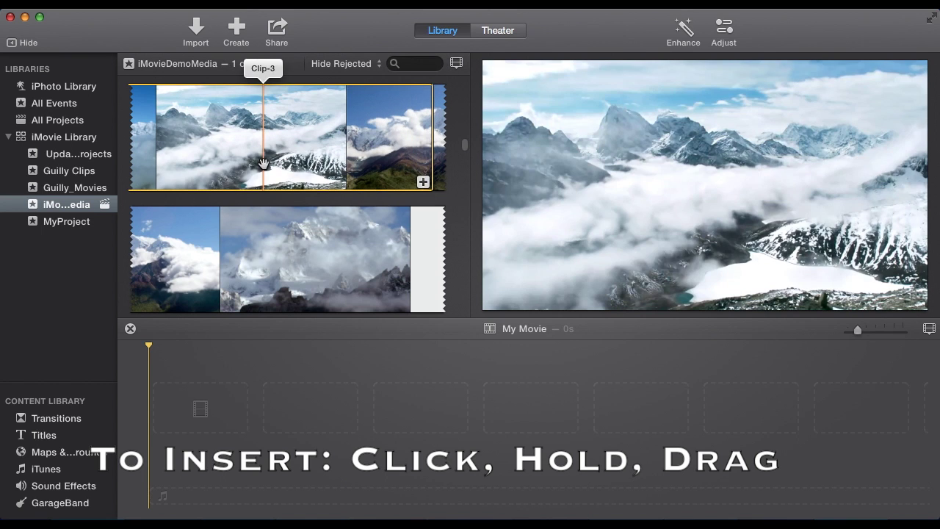
pyautogui.scroll(3, 262, 159)
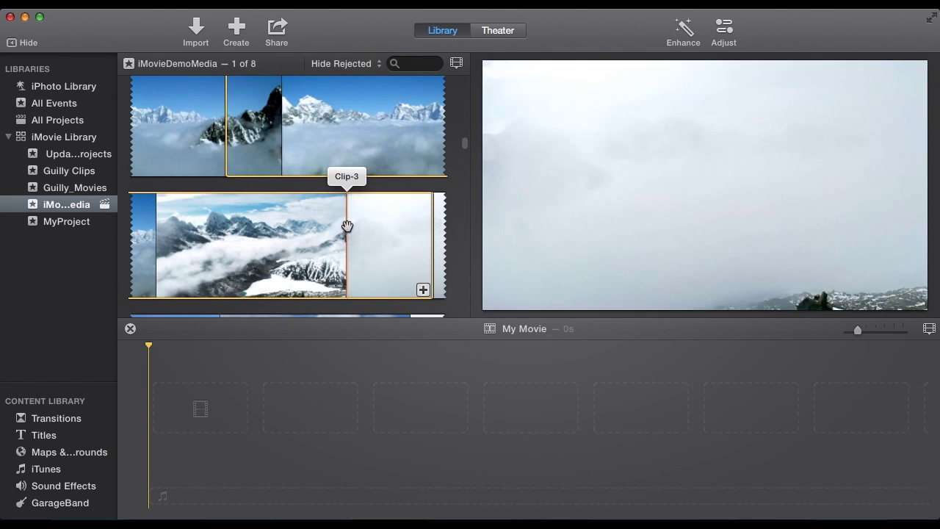
pyautogui.moveTo(334, 285); pyautogui.dragTo(301, 401)
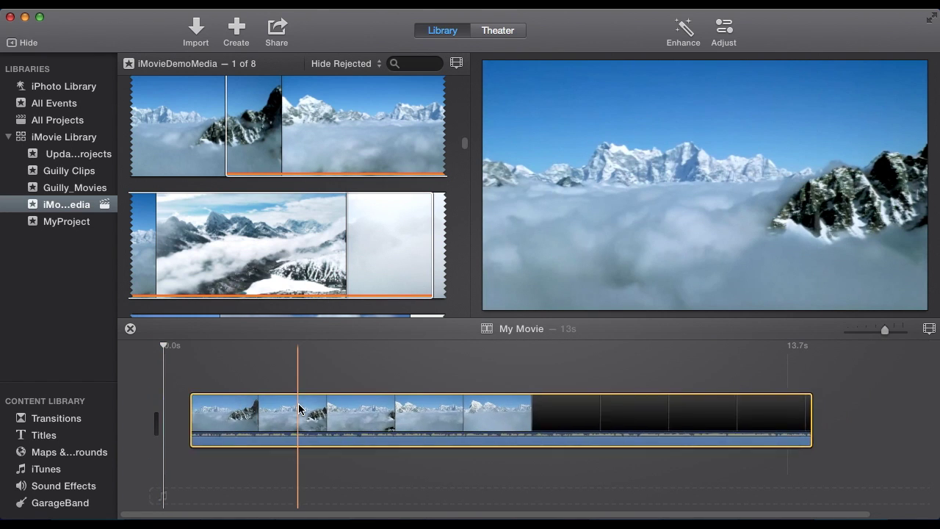
pyautogui.scroll(-10, 351, 258)
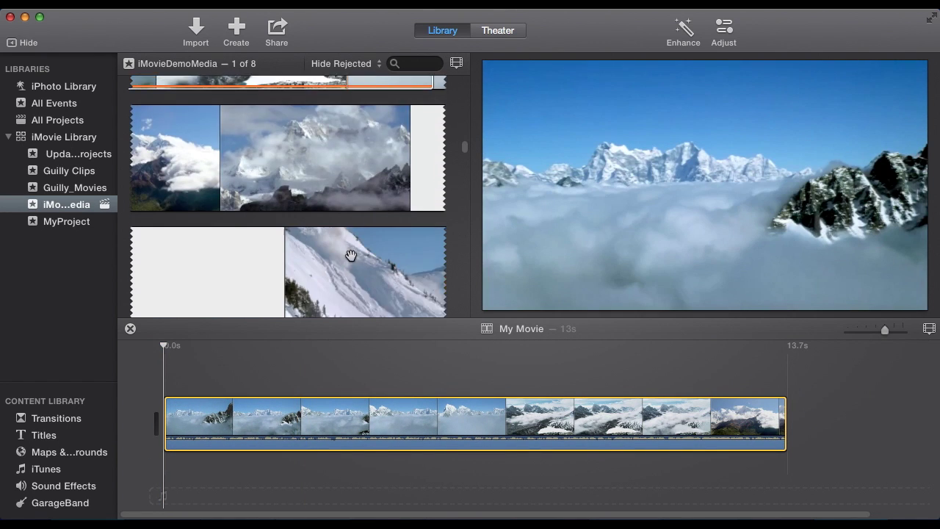
pyautogui.scroll(-15, 351, 258)
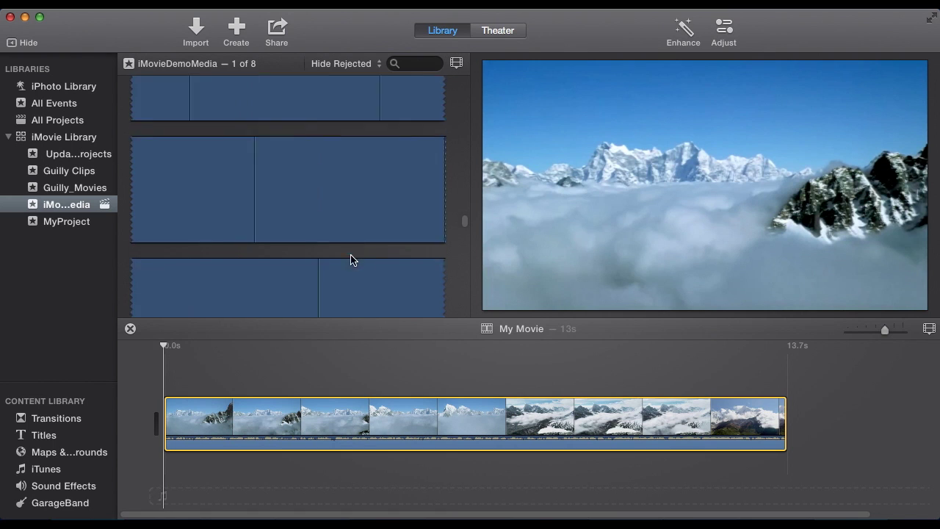
pyautogui.scroll(-5, 351, 264)
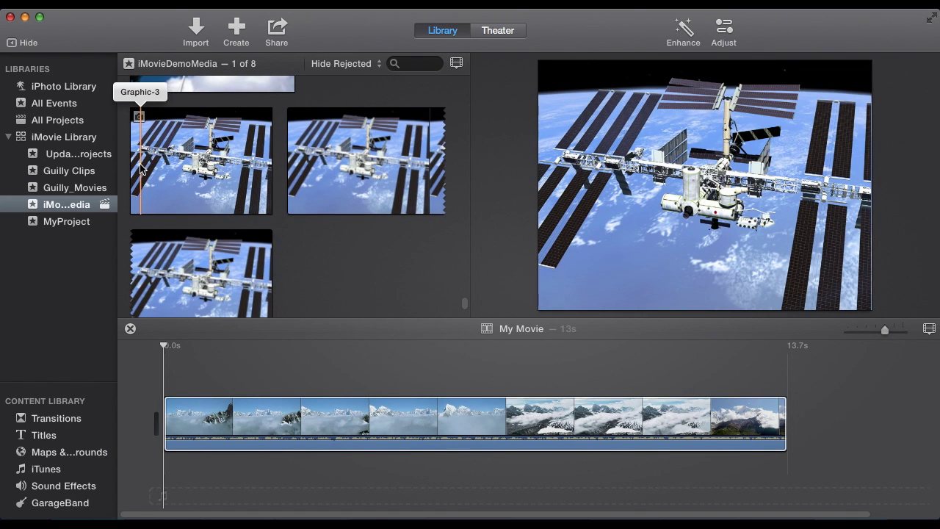
# - Append the space-station image, then insert a 1.8-second 20th Century Fox excerpt before it
pyautogui.moveTo(563, 369); pyautogui.dragTo(844, 429)
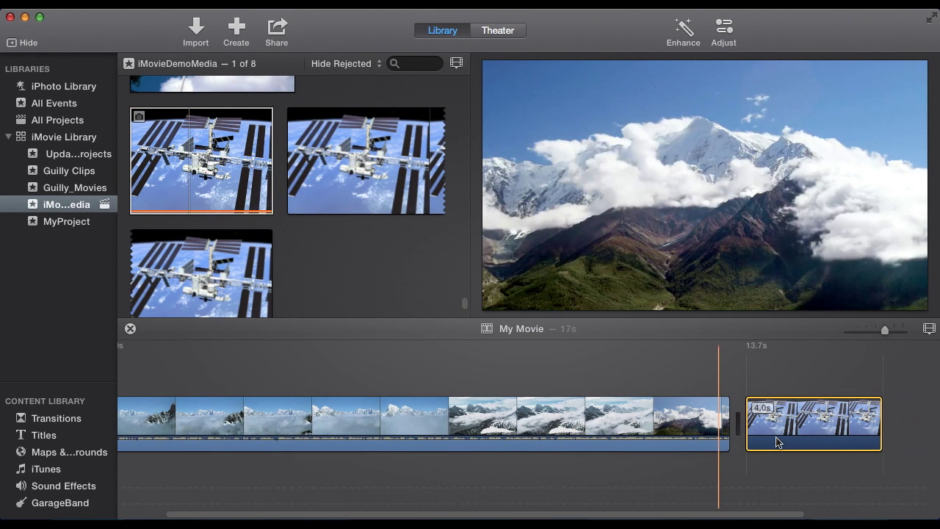
pyautogui.scroll(5, 332, 217)
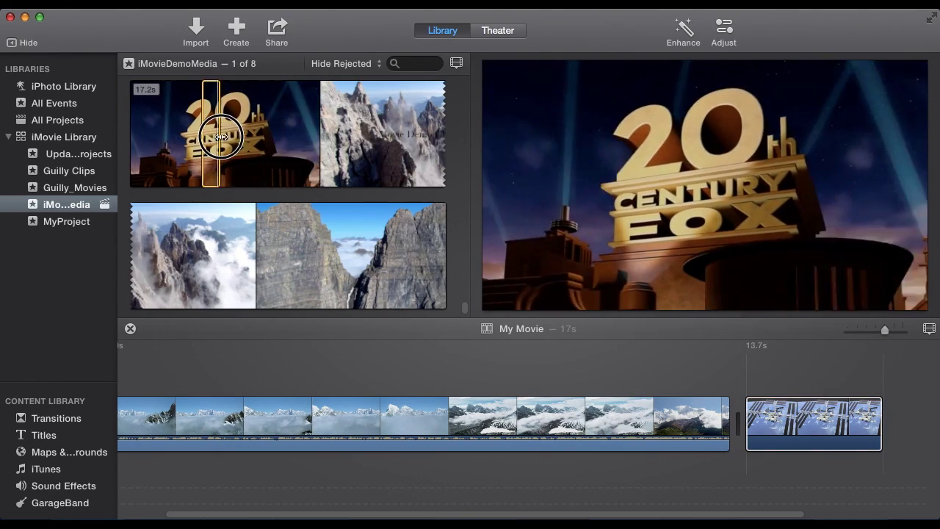
pyautogui.moveTo(203, 140); pyautogui.dragTo(742, 426)
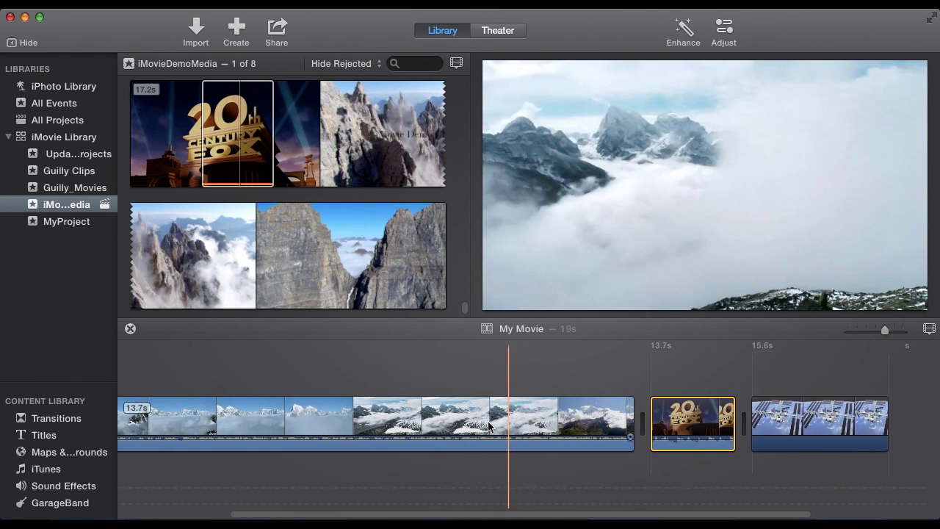
# - Trim the space-station still by 2.5 seconds to 1.5 seconds and play it back
pyautogui.hscroll(5, 539, 424)
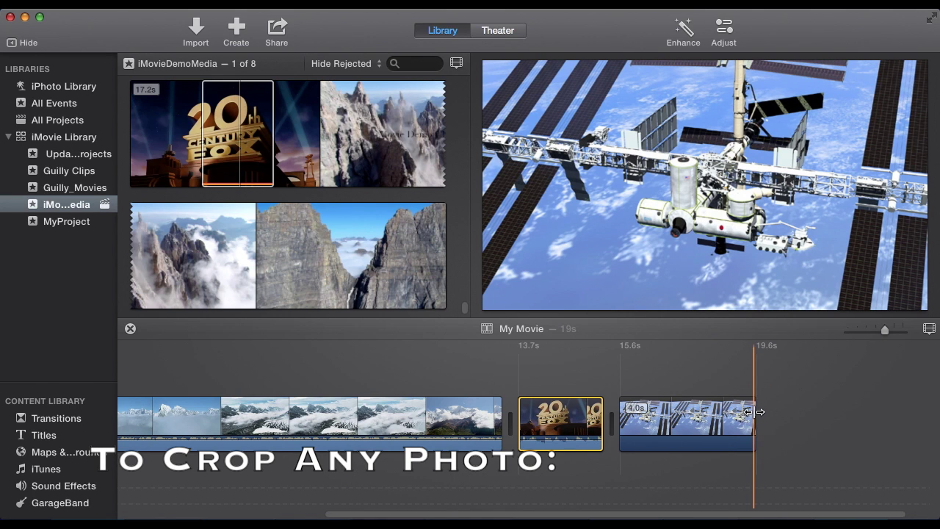
pyautogui.moveTo(754, 412); pyautogui.dragTo(683, 420)
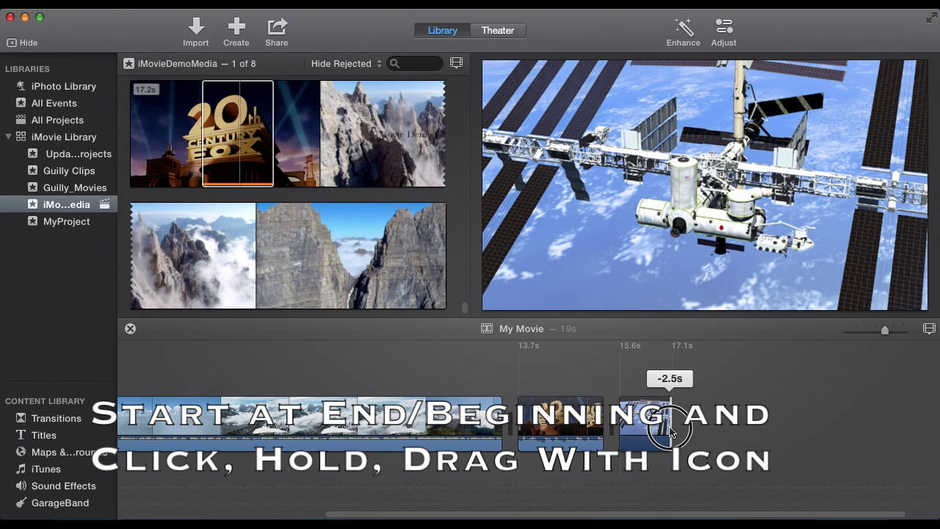
pyautogui.moveTo(670, 429); pyautogui.dragTo(669, 431)
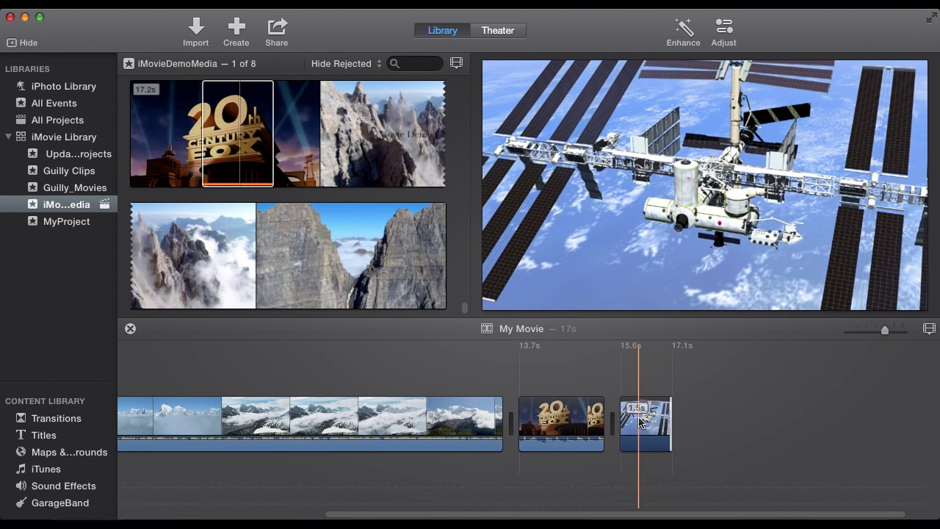
pyautogui.press('space')
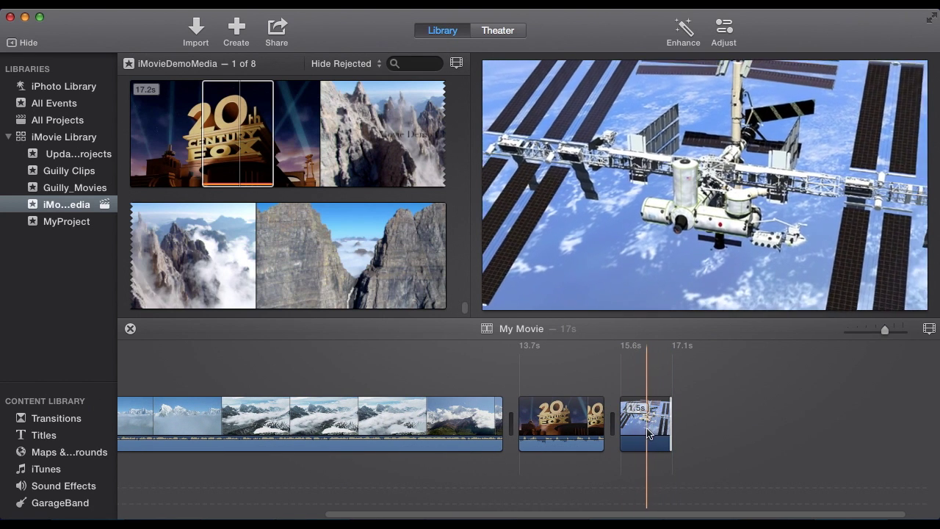
pyautogui.hscroll(-8, 500, 407)
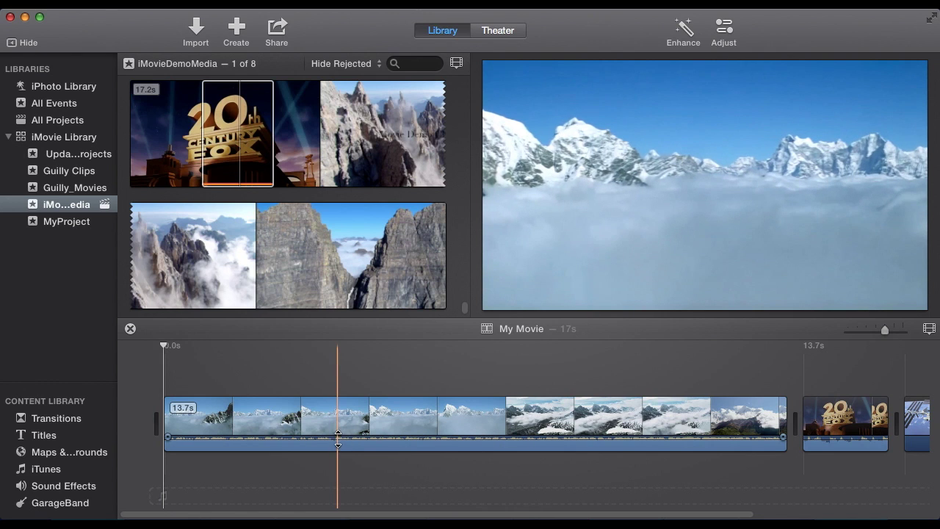
# - Lower the opening mountain clip's volume to 40%
pyautogui.moveTo(338, 439); pyautogui.dragTo(338, 443)
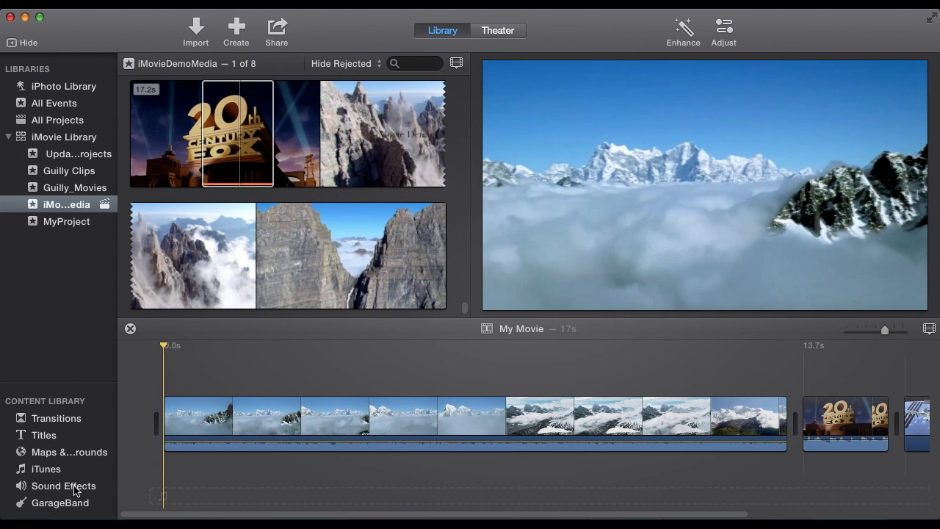
# - Add a Mosaic transition after the mountain clip
pyautogui.click(58, 420)
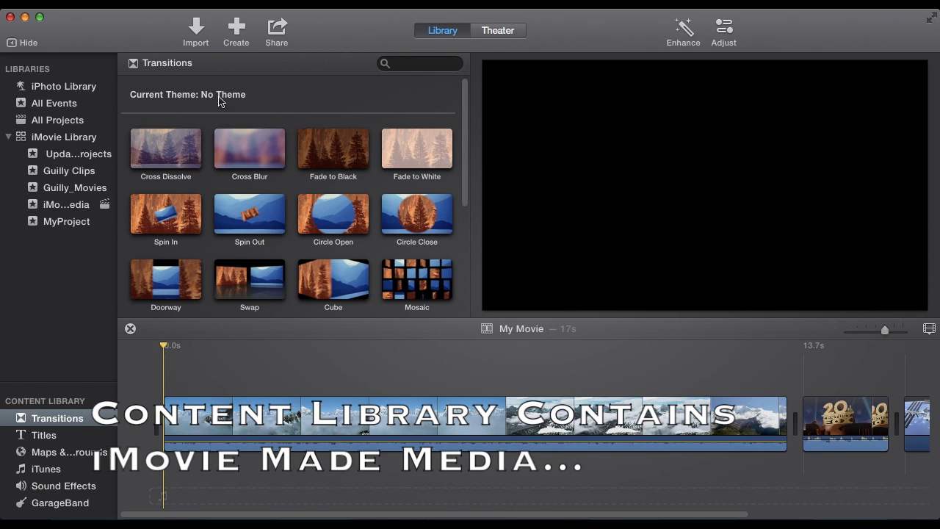
pyautogui.click(66, 210)
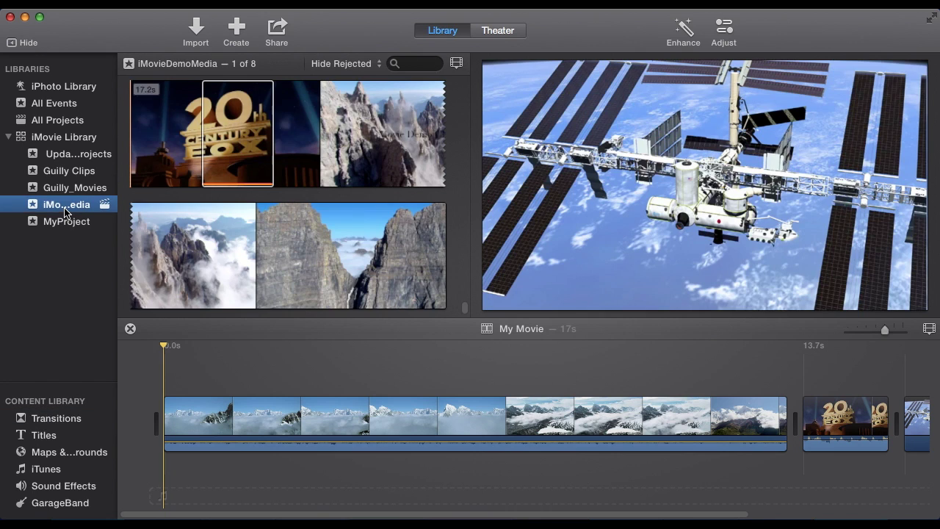
pyautogui.click(55, 420)
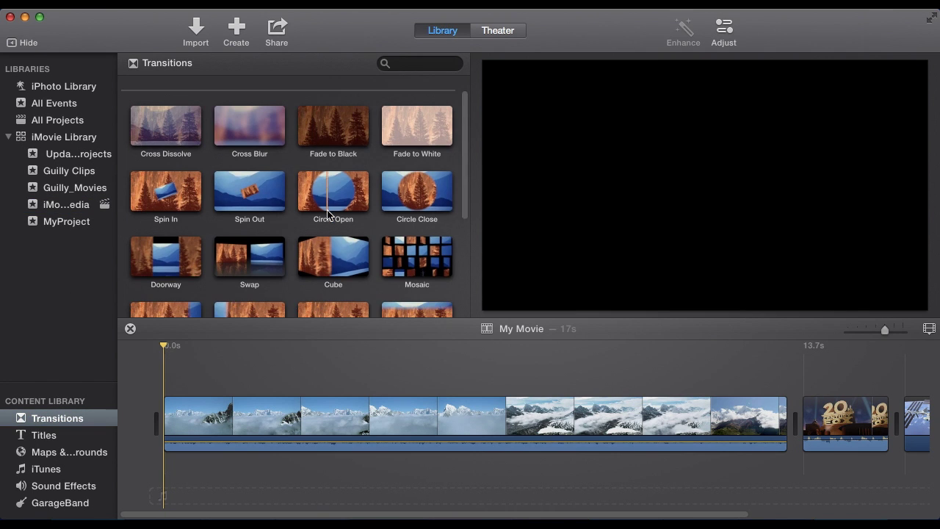
pyautogui.scroll(-1, 329, 213)
pyautogui.moveTo(416, 246); pyautogui.dragTo(762, 428)
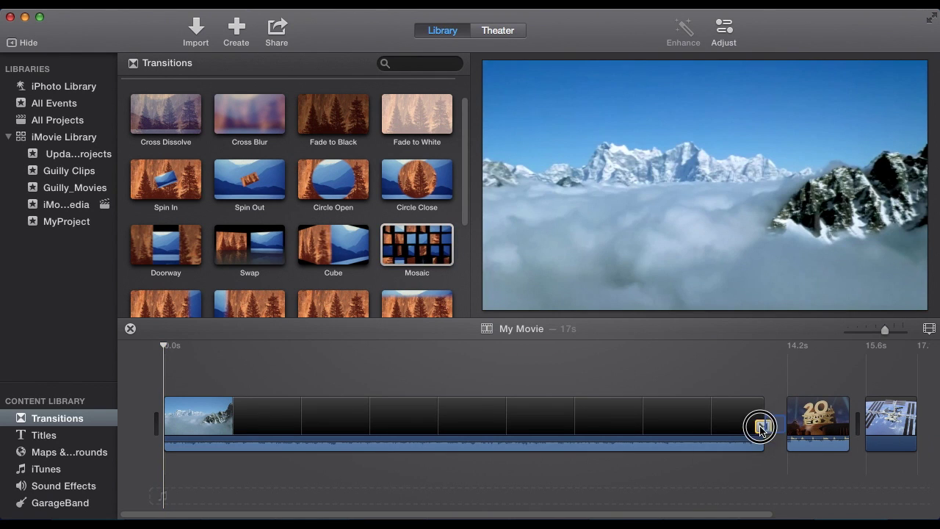
# - Place Cross Blur before the space-station clip and Fade to Black at the movie's end
pyautogui.scroll(-3, 390, 289)
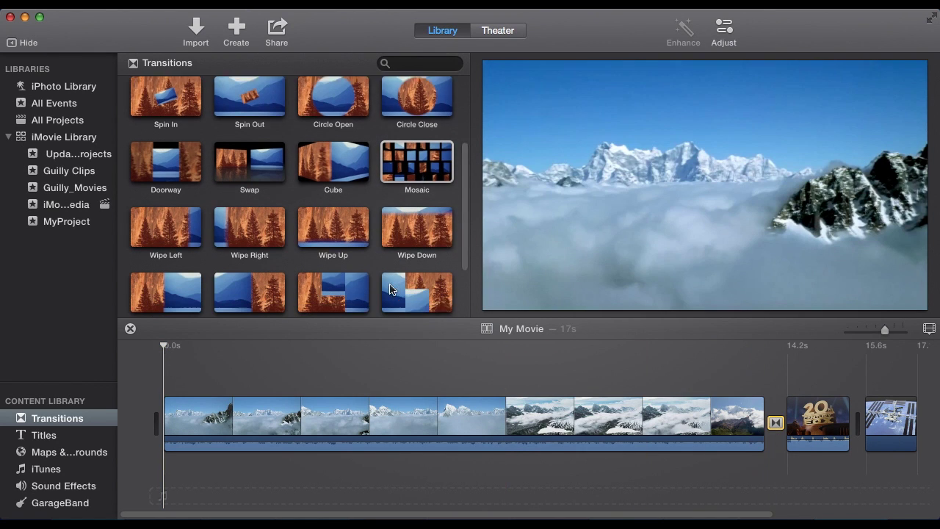
pyautogui.scroll(-5, 390, 289)
pyautogui.scroll(8, 389, 289)
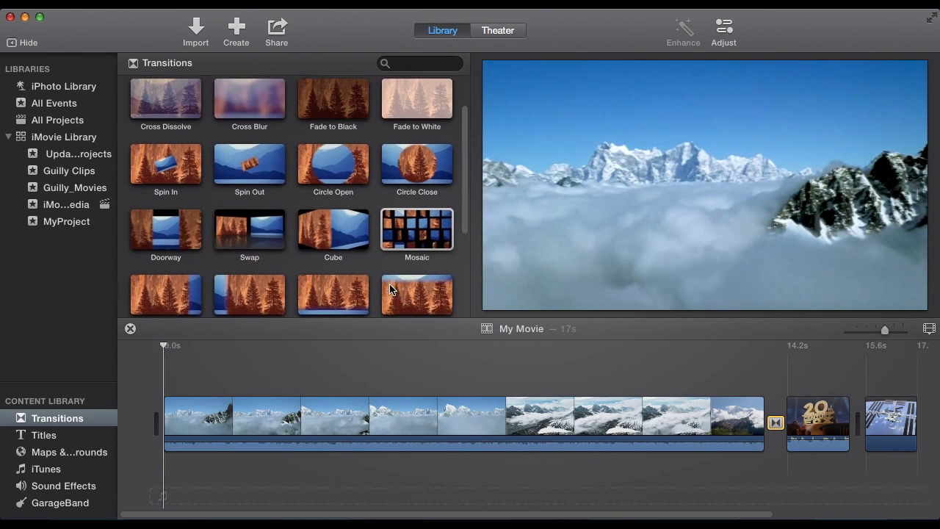
pyautogui.scroll(3, 390, 290)
pyautogui.moveTo(250, 151); pyautogui.dragTo(841, 424)
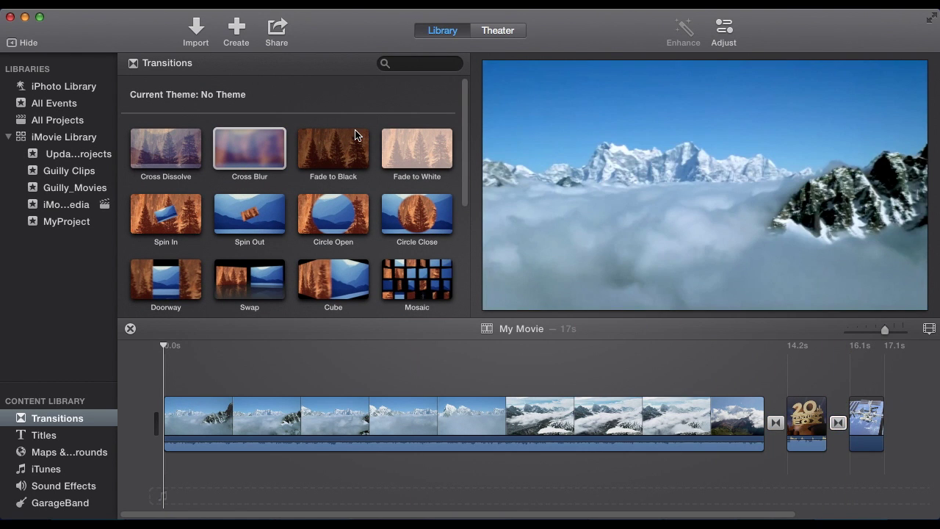
pyautogui.moveTo(357, 135); pyautogui.dragTo(889, 425)
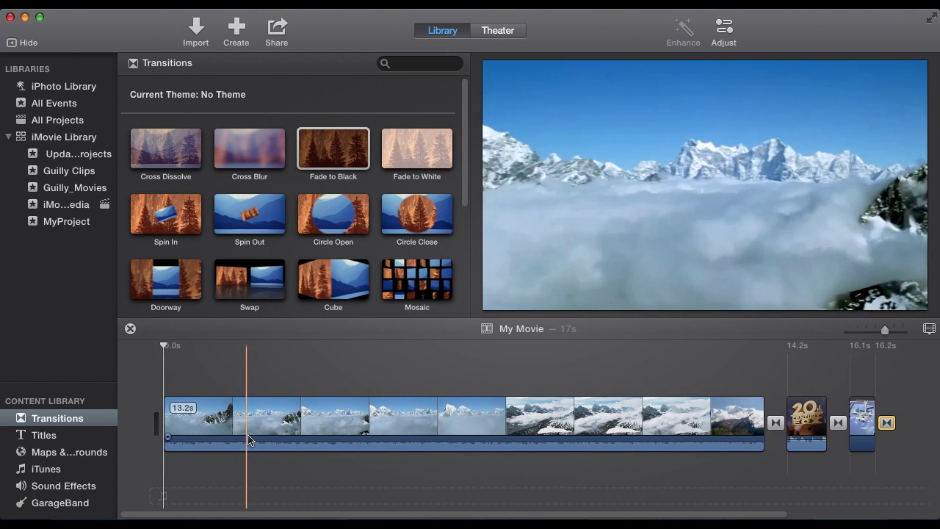
pyautogui.click(59, 437)
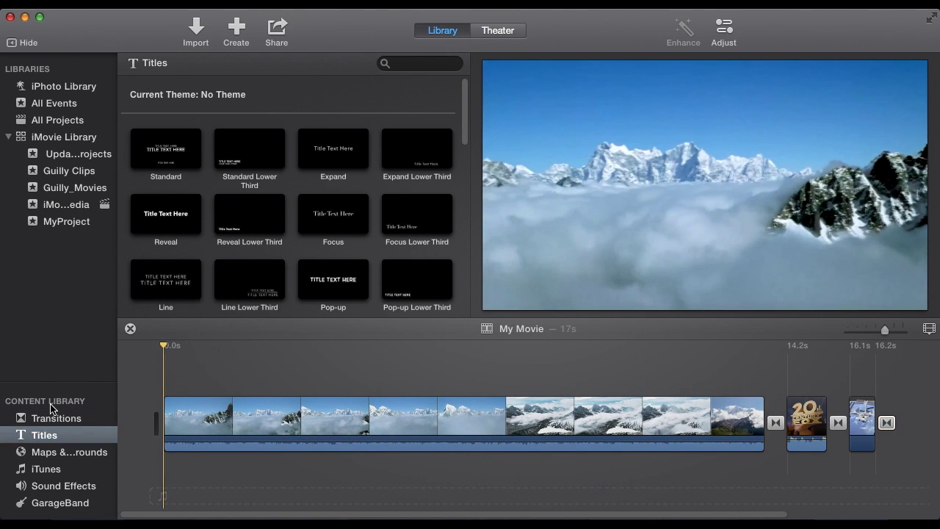
# - Place a Lens Flare title over the opening clip and edit its text to 'iMovie Demo'
pyautogui.scroll(-15, 371, 253)
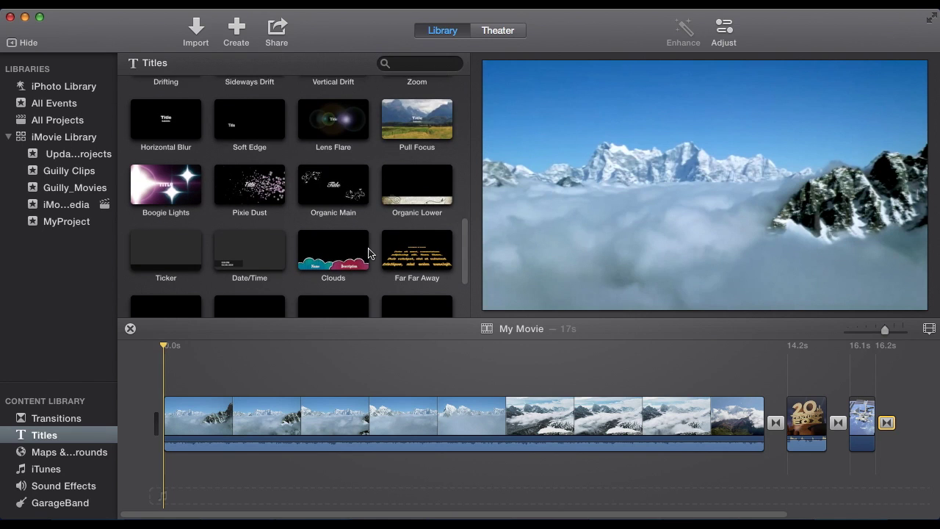
pyautogui.scroll(5, 371, 253)
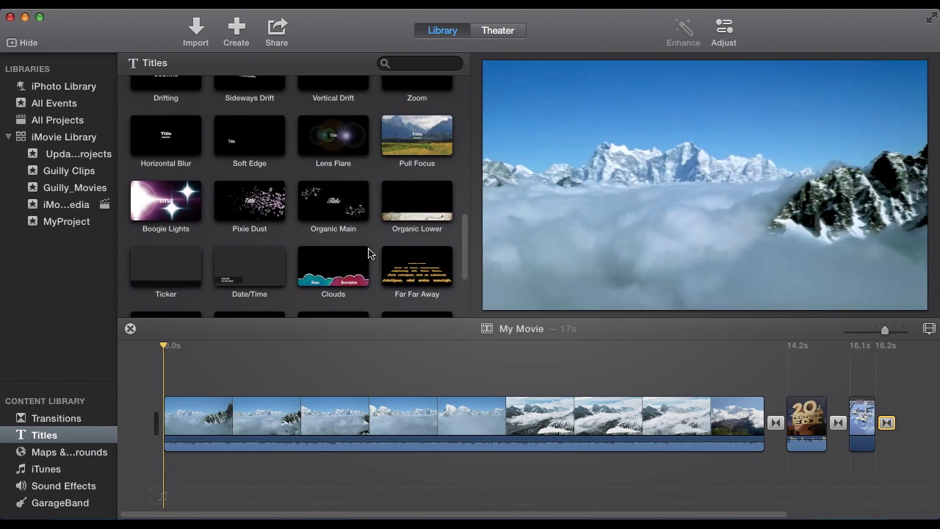
pyautogui.moveTo(320, 149); pyautogui.dragTo(207, 386)
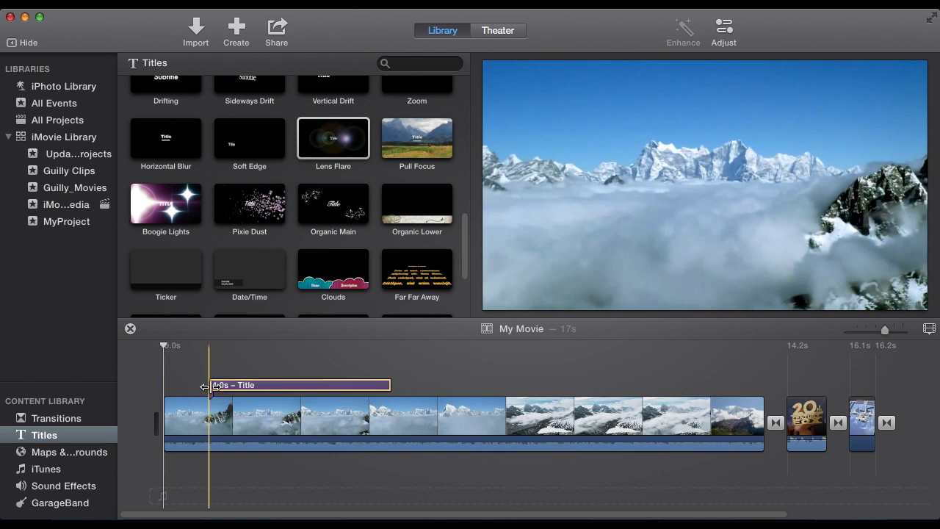
pyautogui.doubleClick(256, 385)
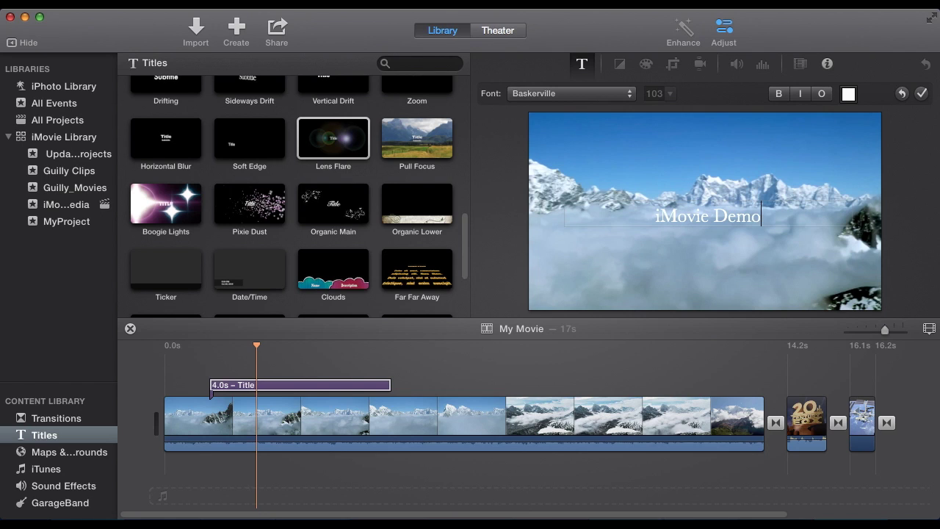
# - Set the iMovie Demo title text colour to black
pyautogui.moveTo(774, 220); pyautogui.dragTo(575, 213)
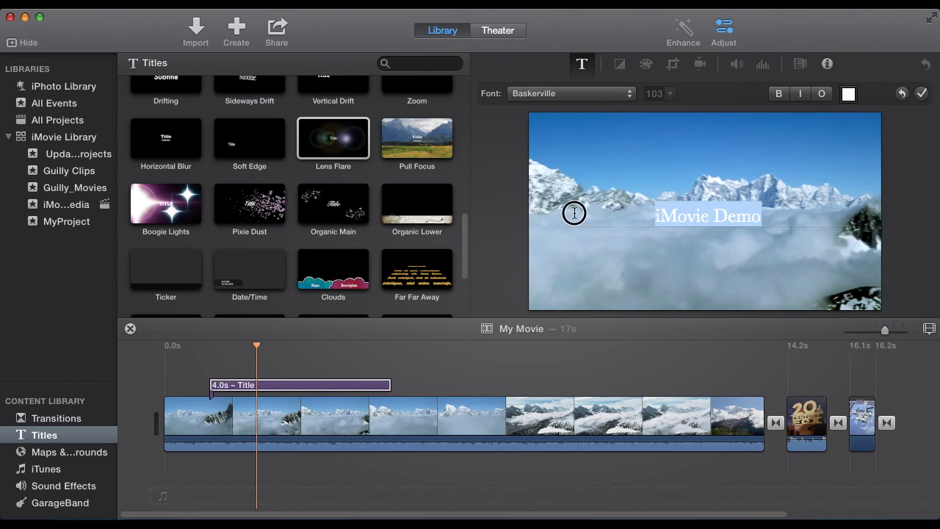
pyautogui.click(847, 95)
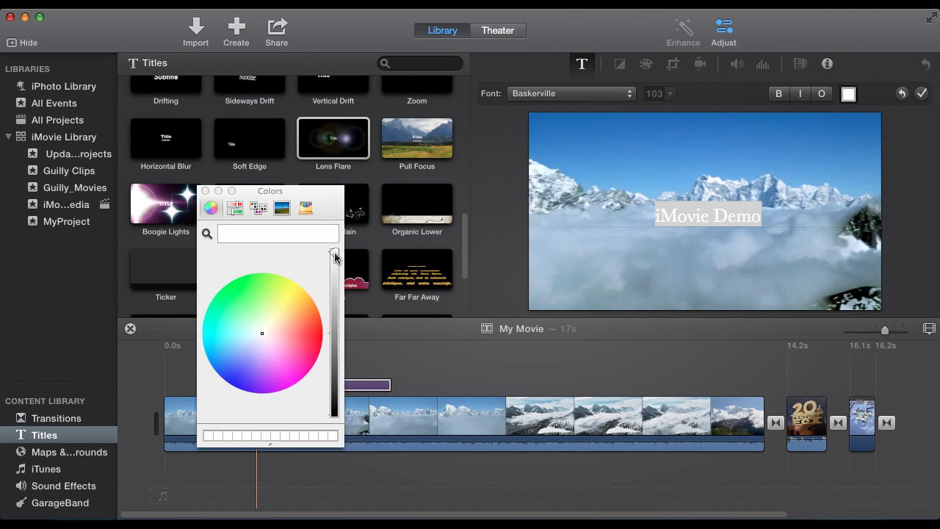
pyautogui.moveTo(335, 254); pyautogui.dragTo(335, 496)
pyautogui.click(205, 191)
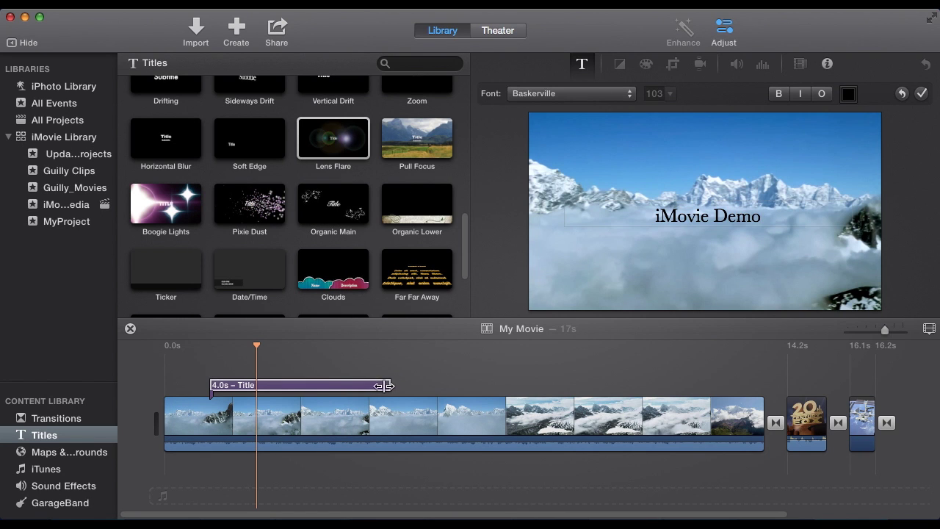
# - Extend the iMovie Demo title to 10.5 seconds over the mountain clip and preview it
pyautogui.click(461, 393)
pyautogui.click(351, 387)
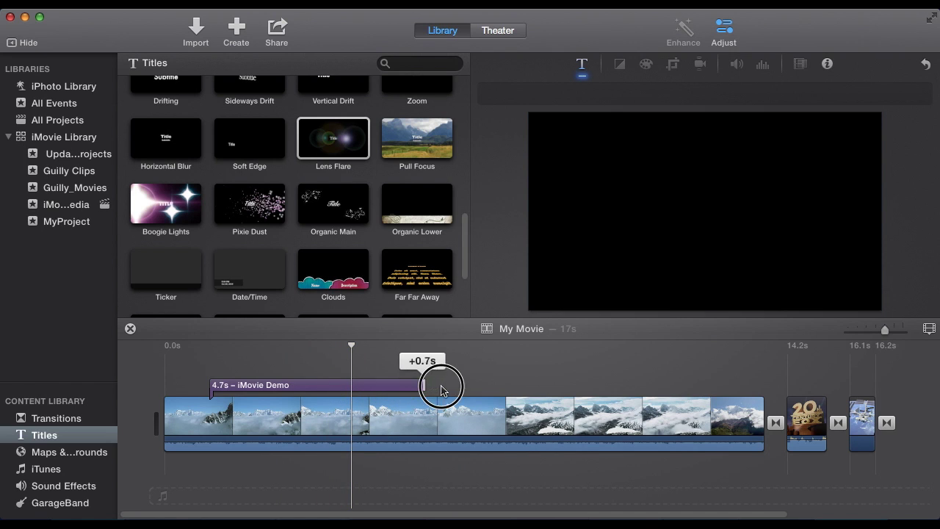
pyautogui.moveTo(441, 390); pyautogui.dragTo(685, 390)
pyautogui.click(582, 388)
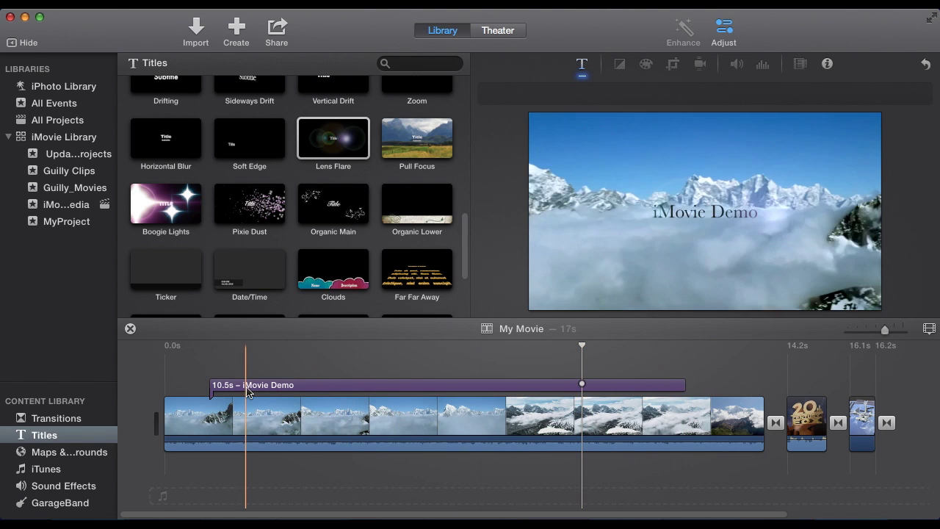
pyautogui.click(47, 467)
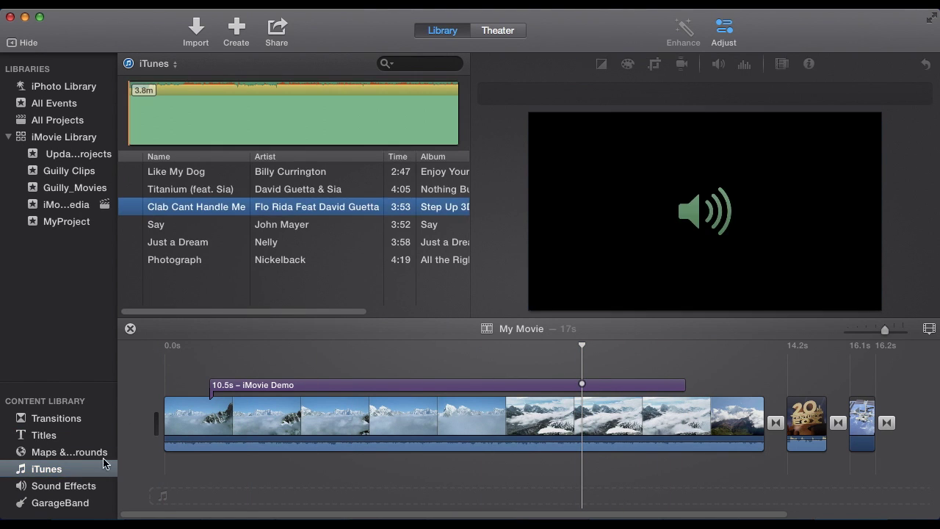
# - Add Like My Dog under the clips as a 12.9-second music track with a 5.1-second fade-out
pyautogui.click(104, 463)
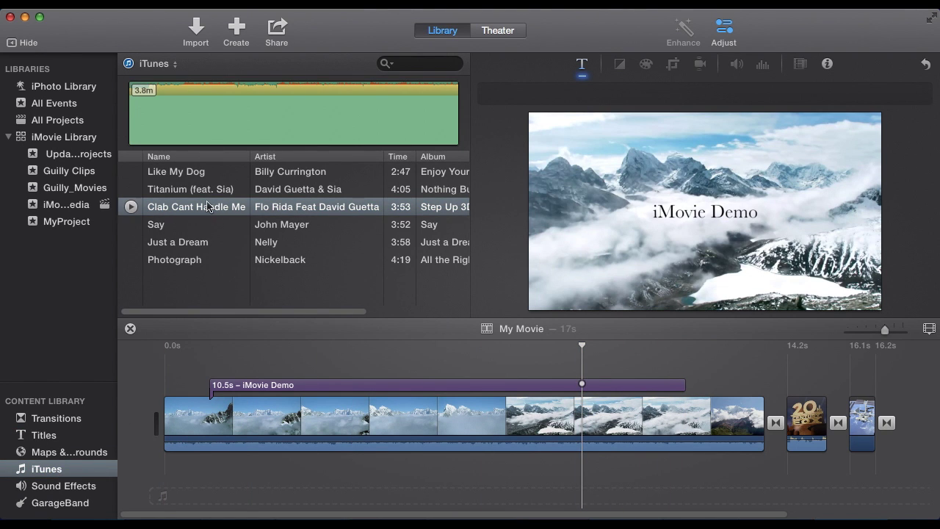
pyautogui.moveTo(187, 178)
pyautogui.moveTo(188, 177); pyautogui.dragTo(174, 477)
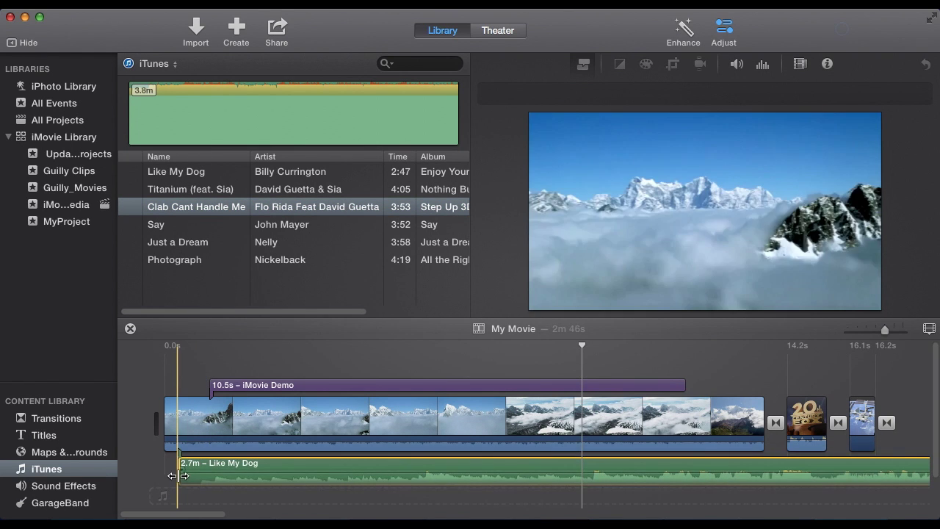
pyautogui.hscroll(10, 464, 423)
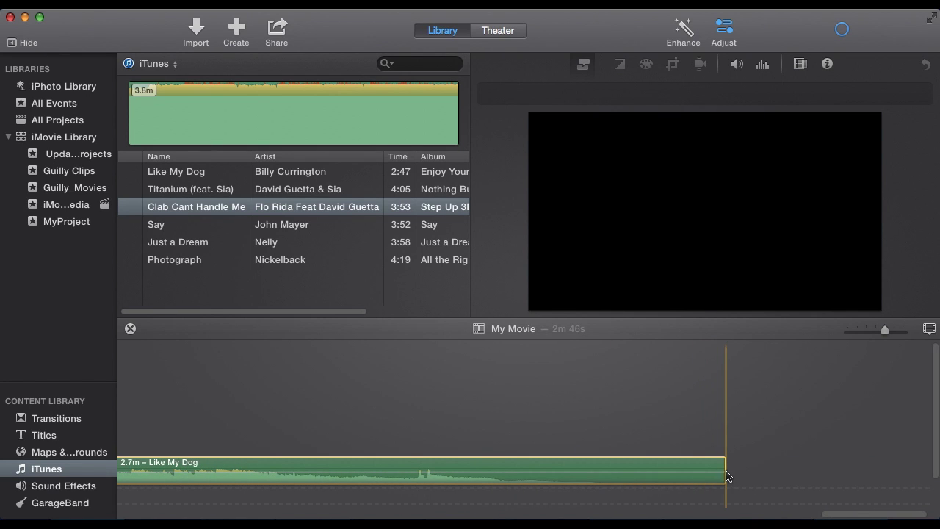
pyautogui.moveTo(727, 476); pyautogui.dragTo(764, 470)
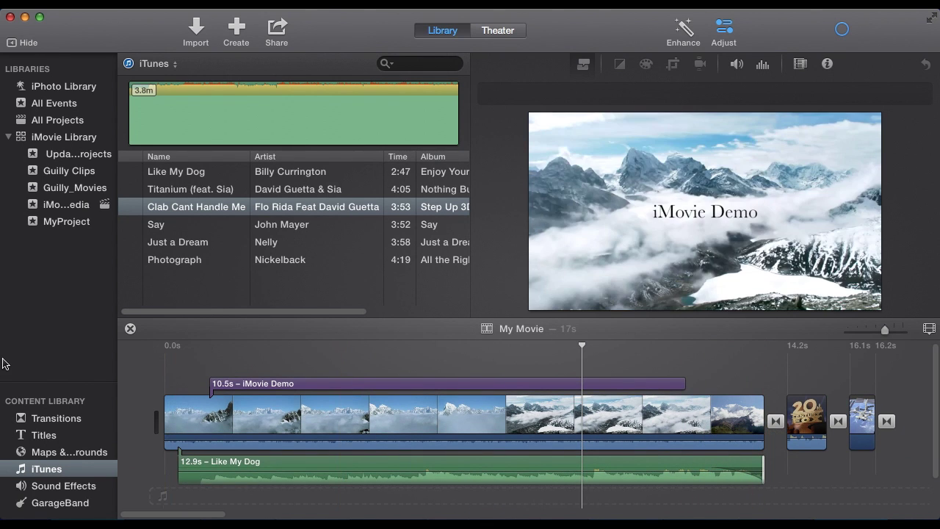
pyautogui.click(50, 484)
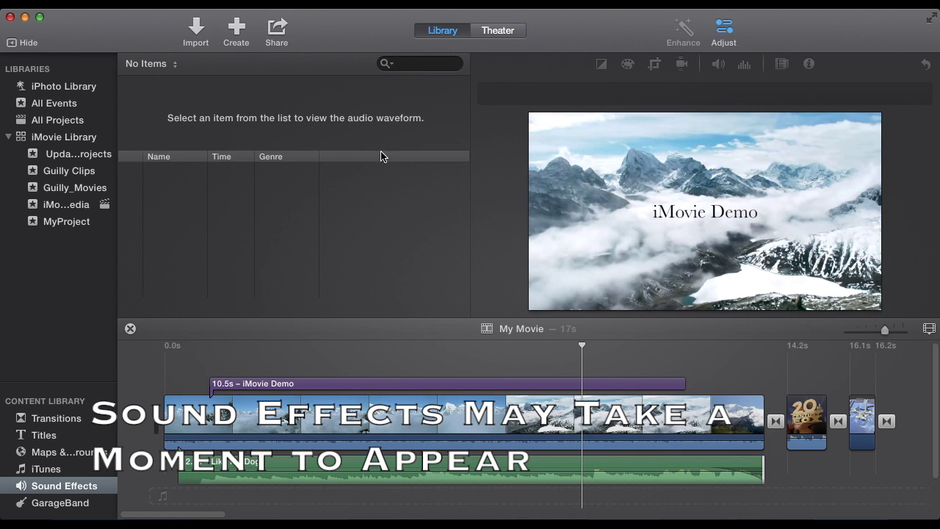
# - Select and preview the Bell Tower sound effect in the Sound Effects library
pyautogui.scroll(-10, 284, 216)
pyautogui.click(260, 214)
pyautogui.scroll(-2, 258, 219)
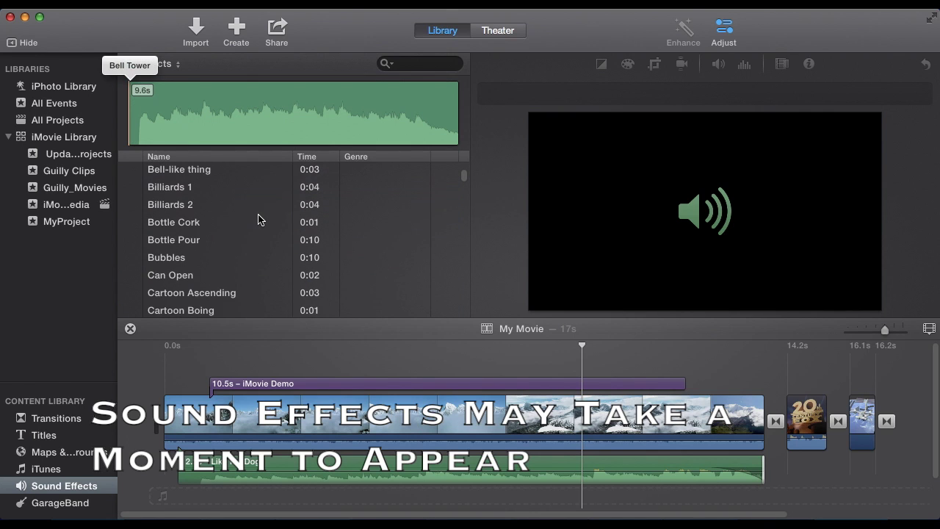
pyautogui.scroll(3, 257, 217)
pyautogui.click(133, 188)
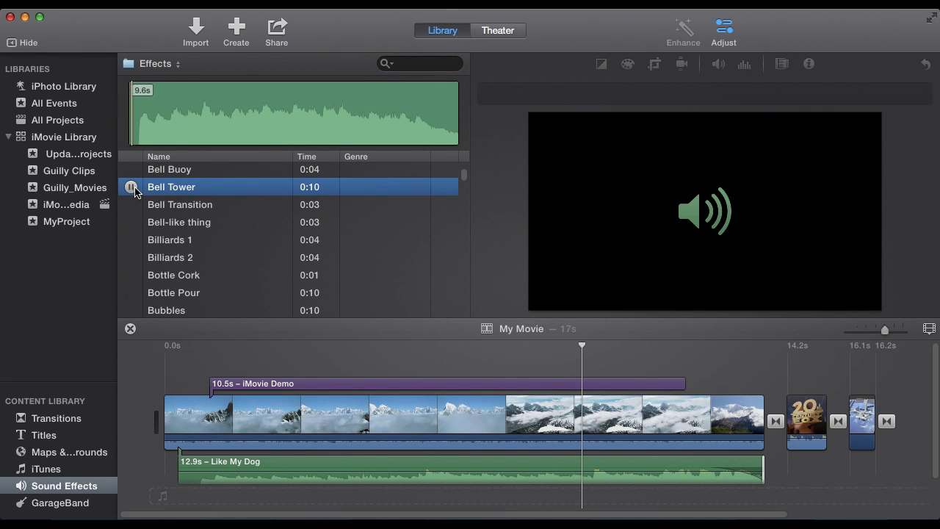
pyautogui.click(132, 188)
# - Place the 9.6-second Bell Tower effect on the timeline below the Like My Dog music
pyautogui.moveTo(129, 187); pyautogui.dragTo(224, 490)
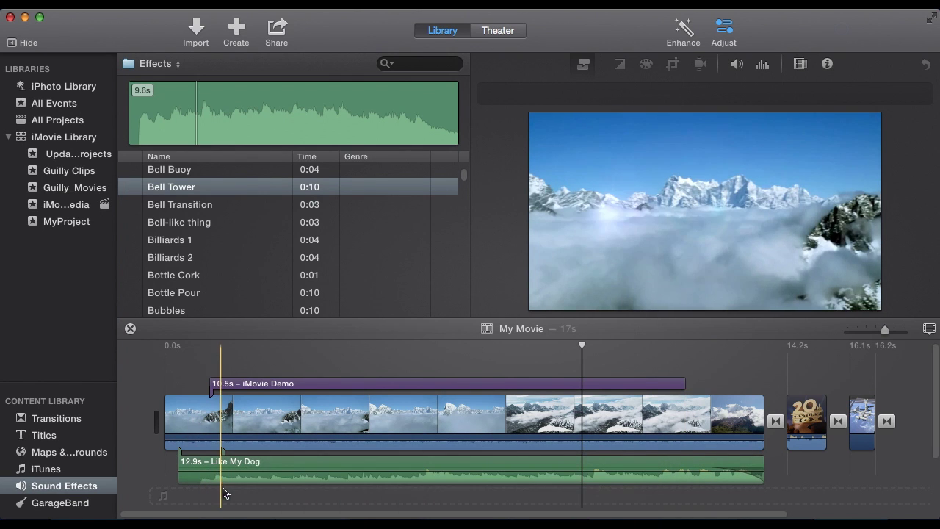
pyautogui.scroll(-3, 268, 469)
pyautogui.scroll(-2, 279, 456)
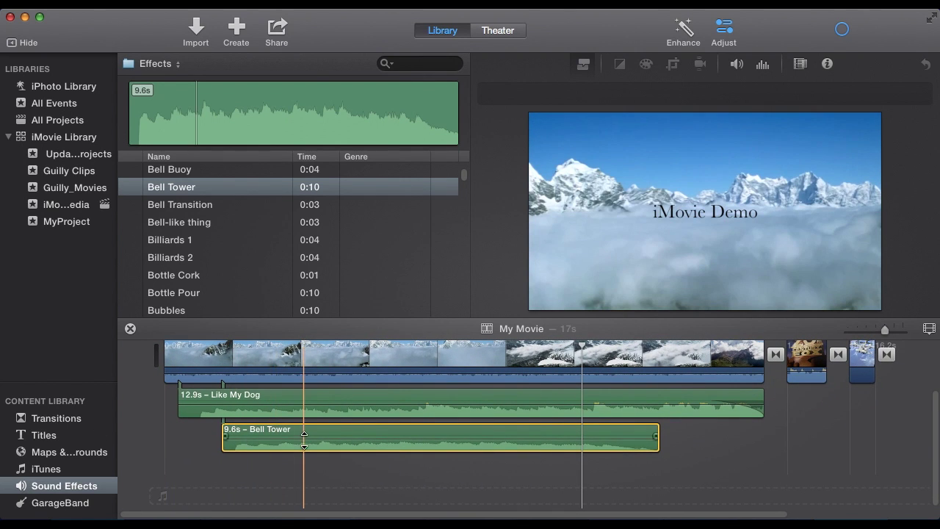
pyautogui.scroll(5, 306, 442)
pyautogui.hscroll(-1, 304, 440)
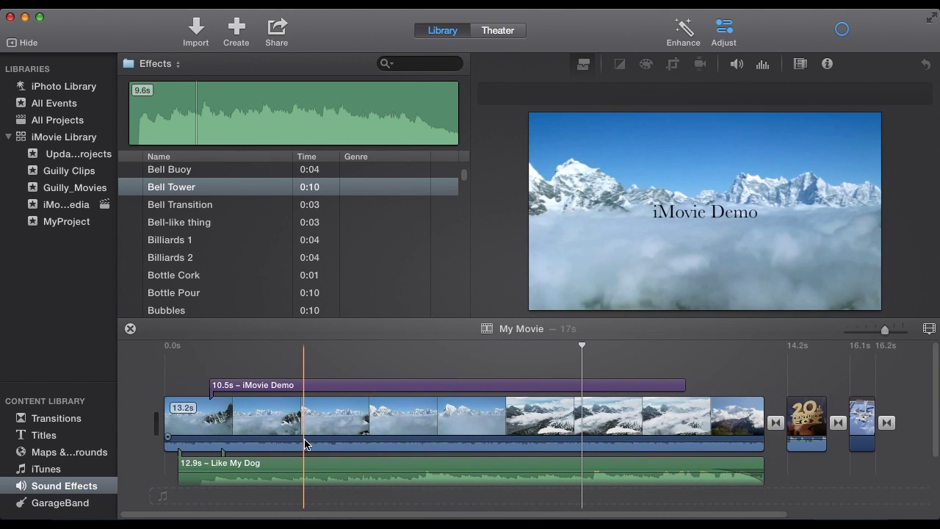
pyautogui.click(277, 29)
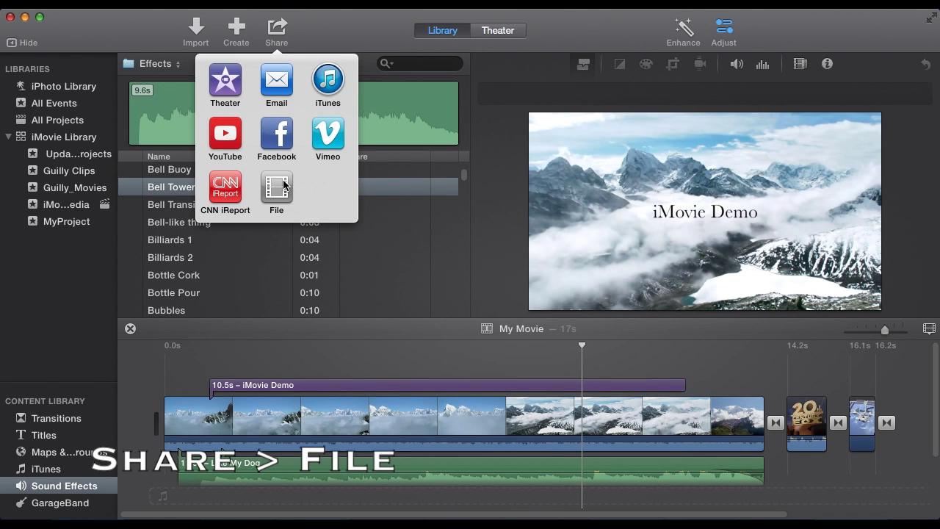
# - Choose File as the share destination and rename the export title to DemoMovie
pyautogui.click(284, 185)
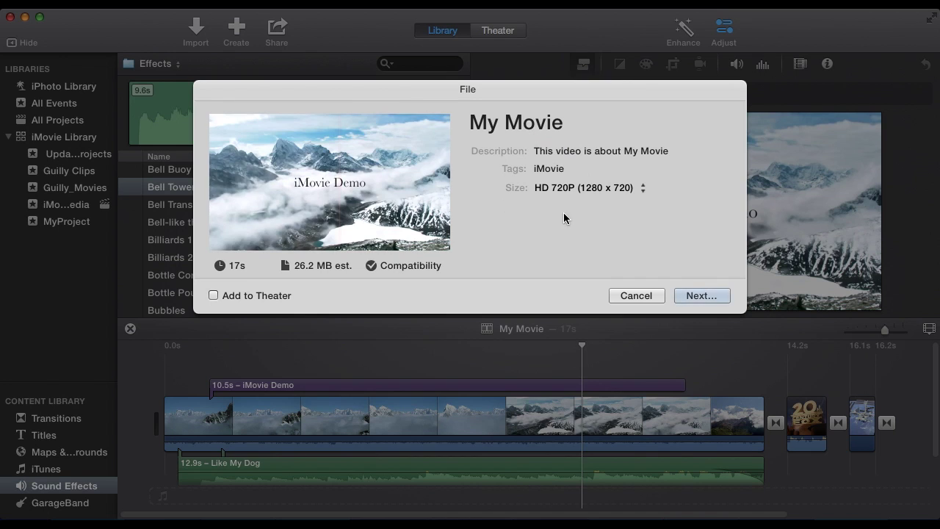
pyautogui.moveTo(585, 120); pyautogui.dragTo(450, 130)
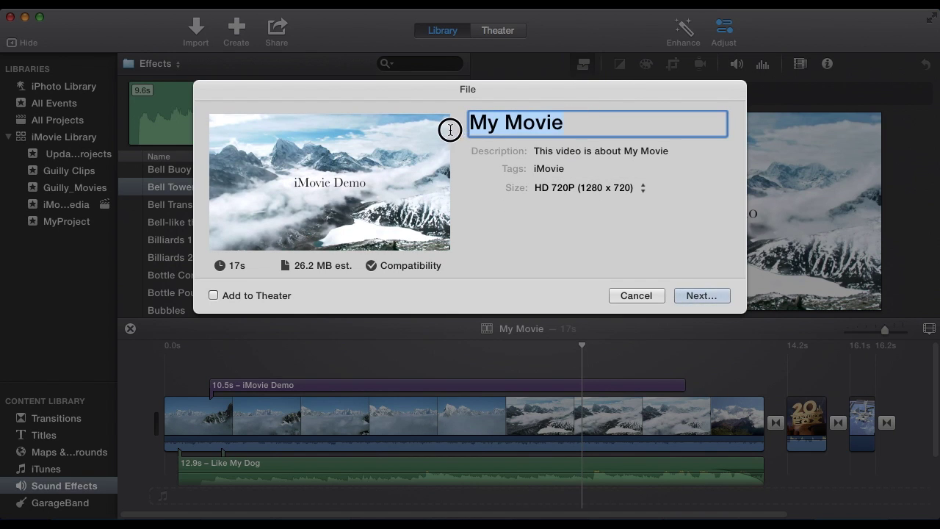
pyautogui.press('BackSpace')
pyautogui.write('Demo')
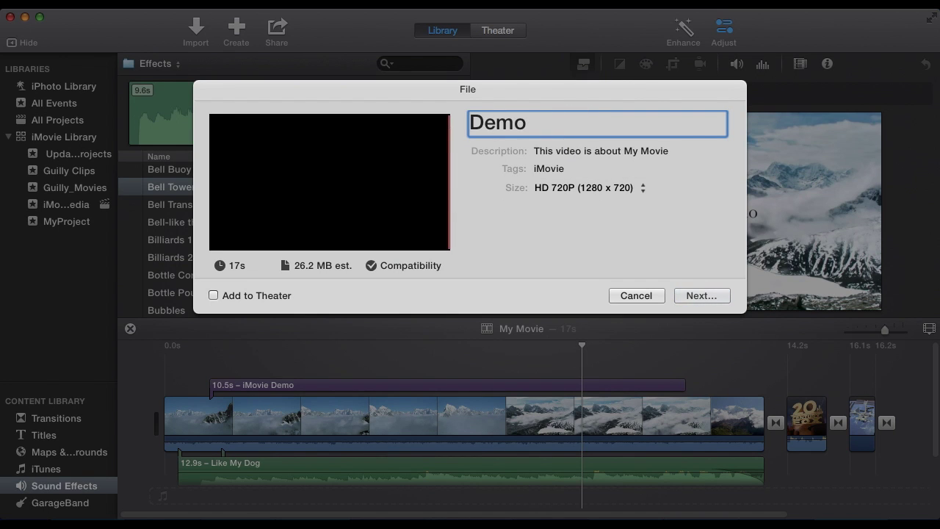
pyautogui.write('Movie')
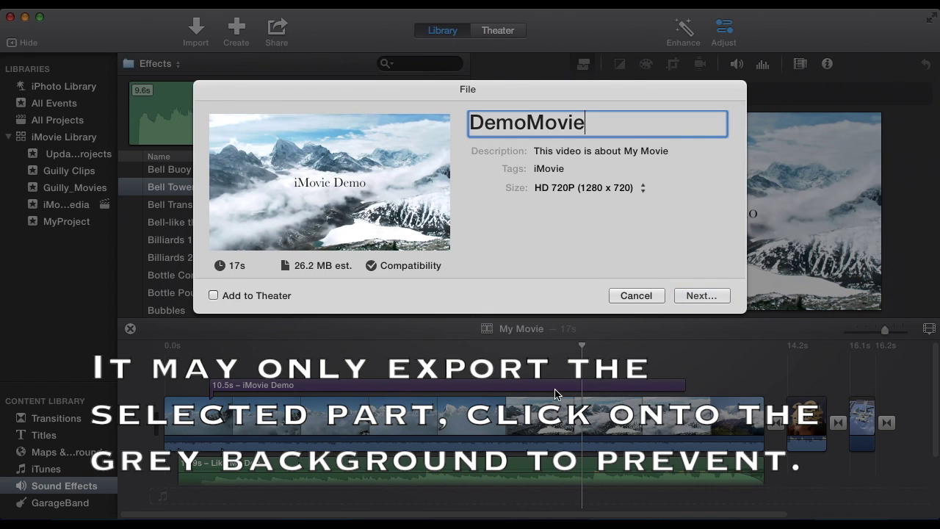
# - Keep HD 720P resolution, clear the description and iMovie tag, and continue to saving
pyautogui.click(572, 193)
pyautogui.click(587, 194)
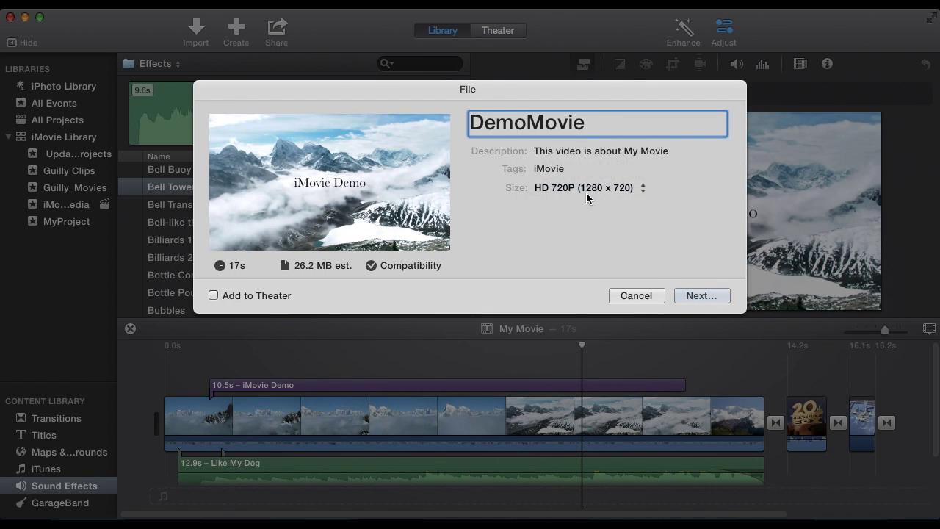
pyautogui.tripleClick(681, 153)
pyautogui.press('BackSpace')
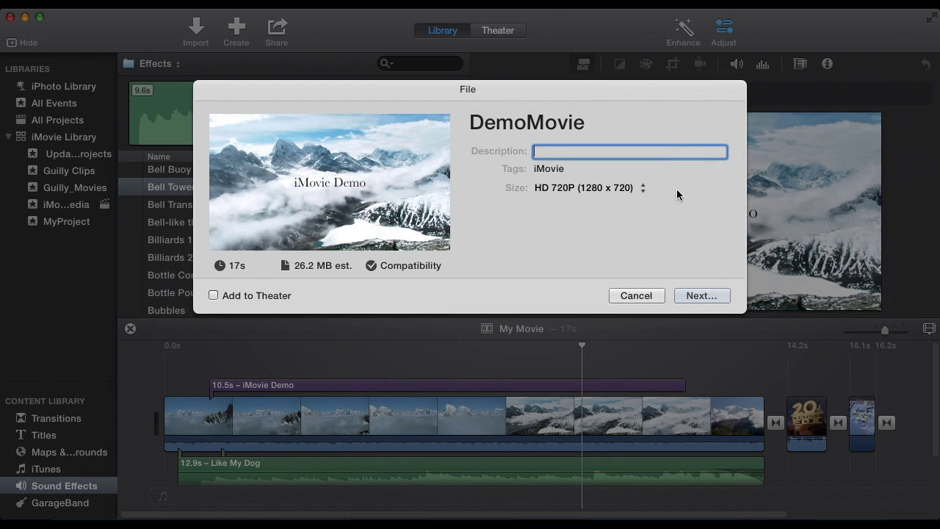
pyautogui.tripleClick(588, 170)
pyautogui.press('BackSpace')
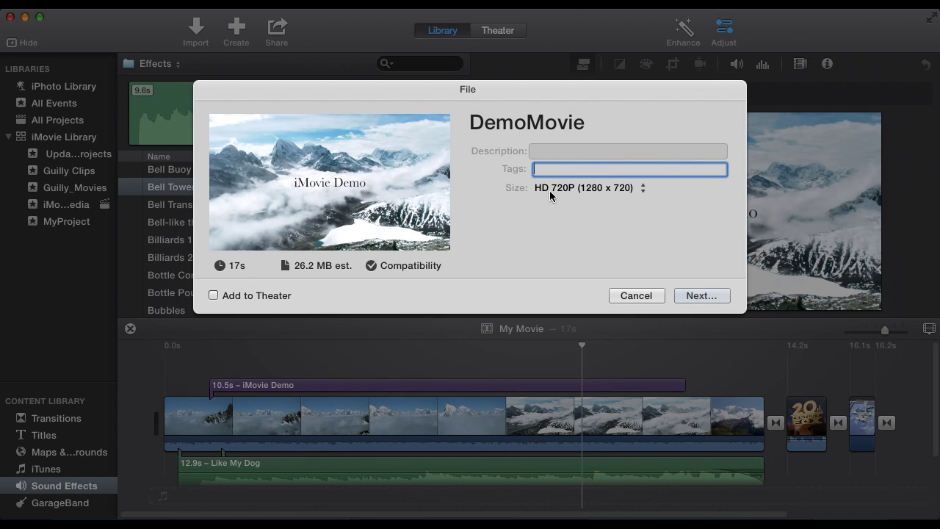
pyautogui.click(699, 296)
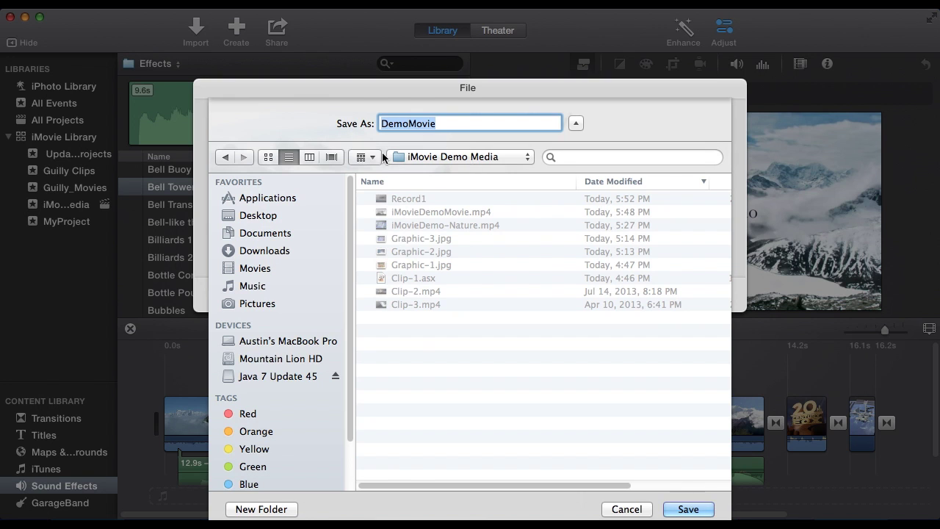
# - Save DemoMovie to iMovie Demo Media to start the export
pyautogui.click(688, 509)
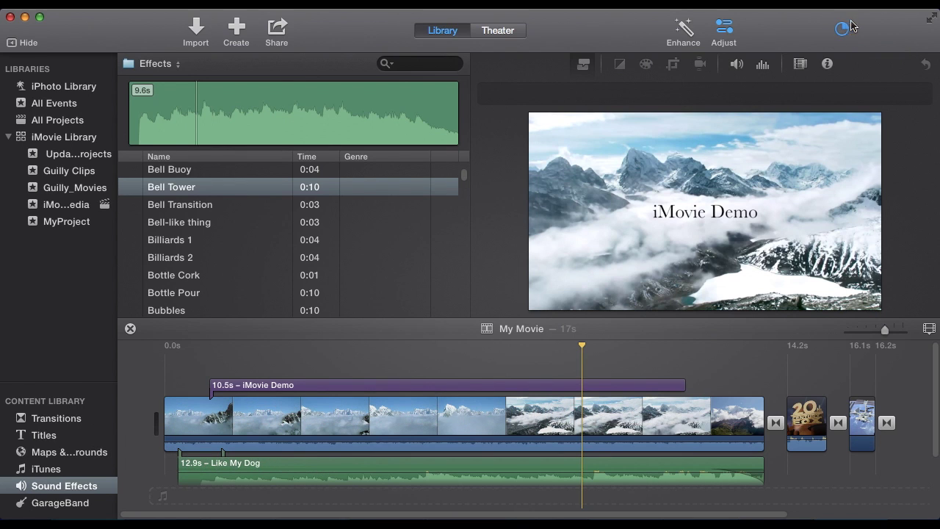
# - Check the DemoMovie export's progress, then dismiss the processing status panel
pyautogui.click(843, 29)
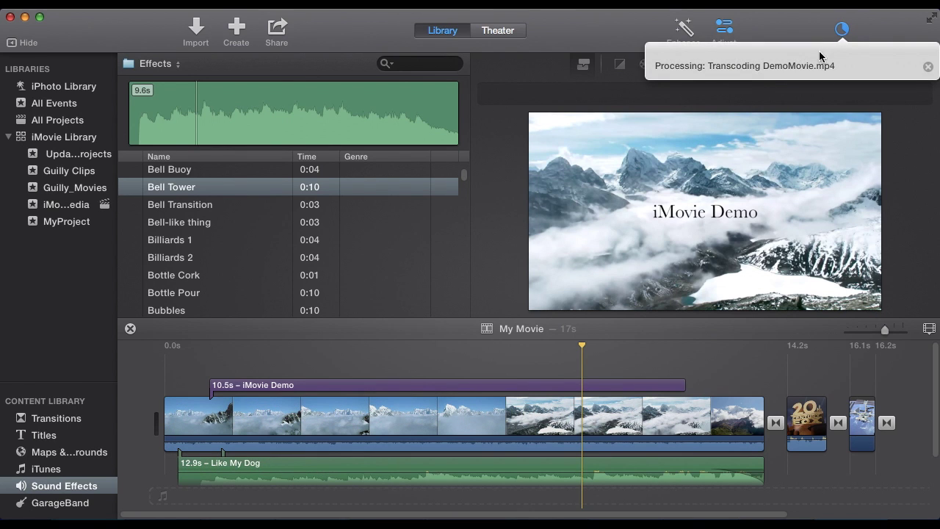
pyautogui.click(926, 68)
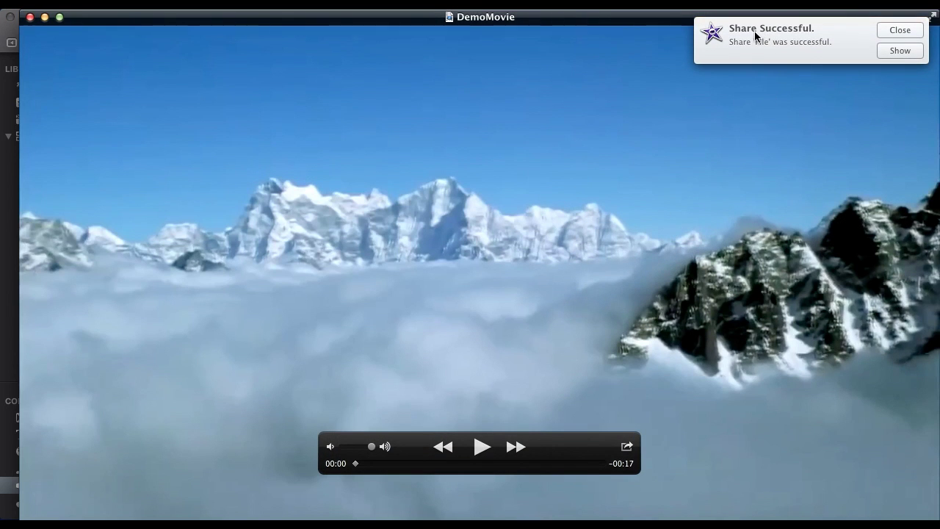
# - Dismiss the Share Successful notice, pause DemoMovie around 8 seconds, and close the QuickTime window
pyautogui.click(898, 30)
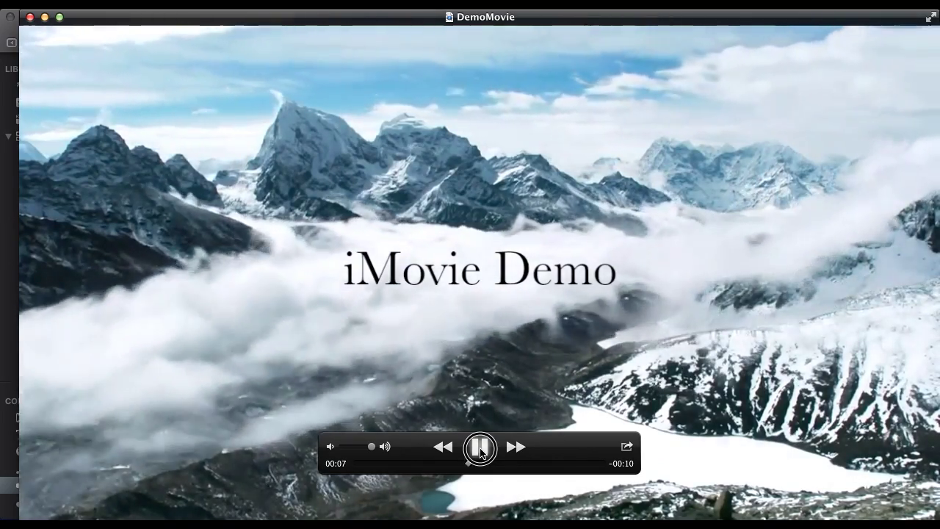
pyautogui.click(480, 448)
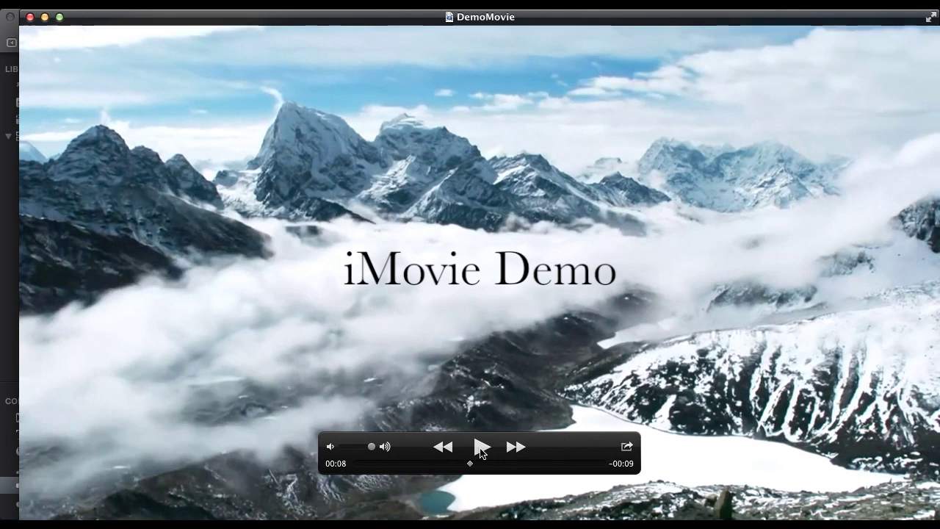
pyautogui.click(30, 16)
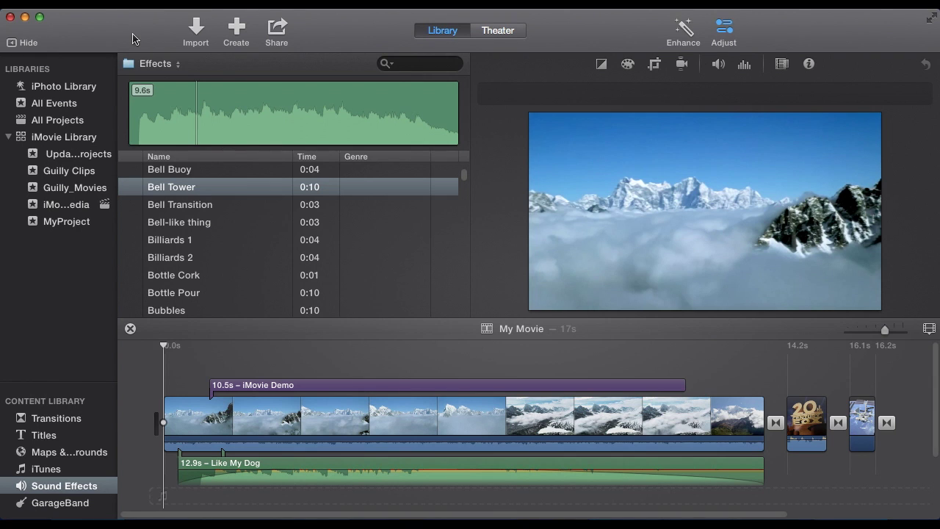
# - Return to iMovie showing the iMovieDemoMedia event with the 17-second My Movie project
pyautogui.moveTo(544, 301)
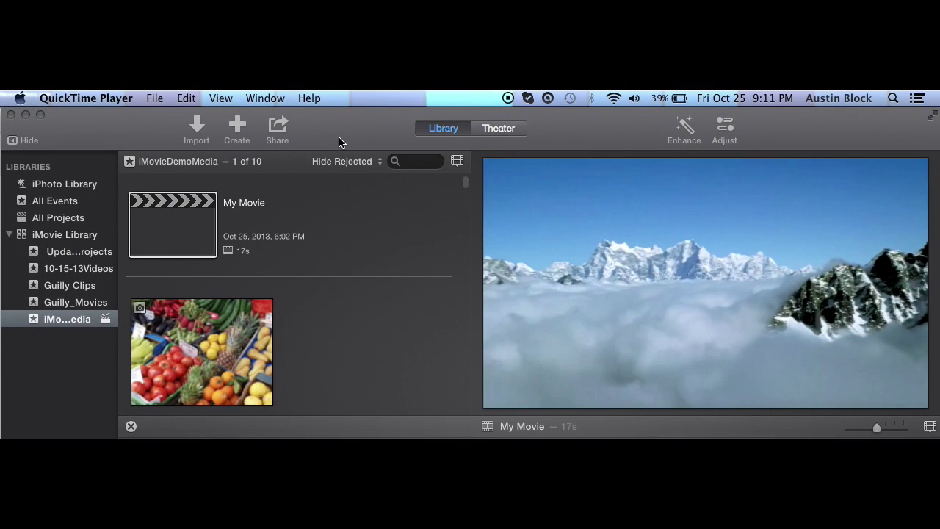
pyautogui.click(339, 141)
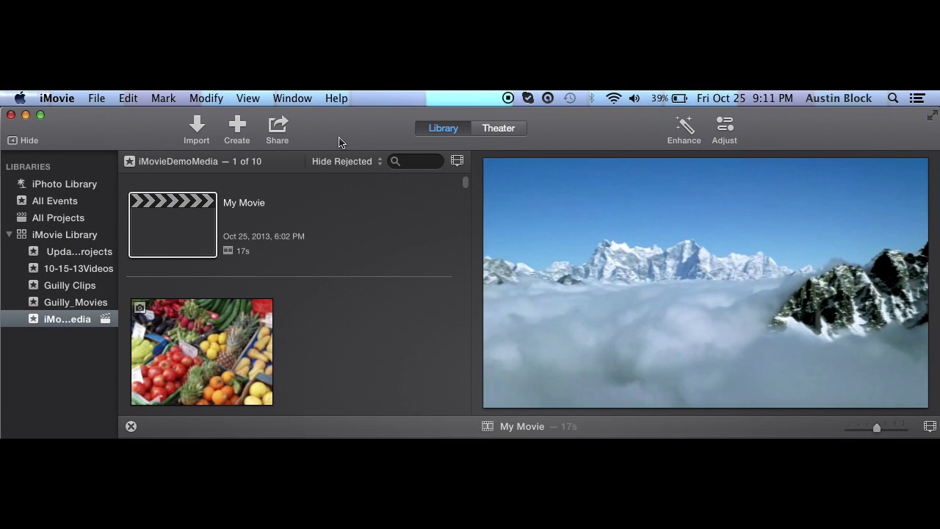
# - Choose Record Voiceover from the Window menu to show the voiceover controls
pyautogui.click(301, 99)
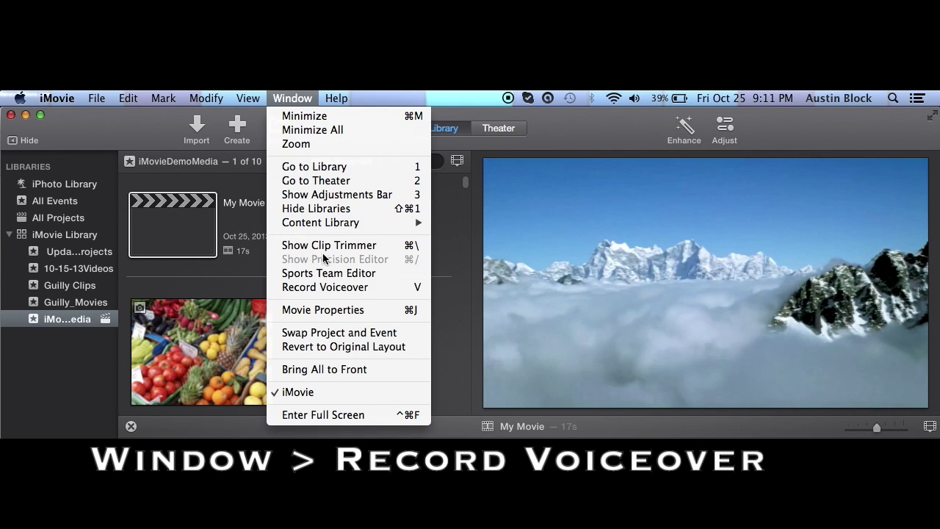
pyautogui.click(326, 287)
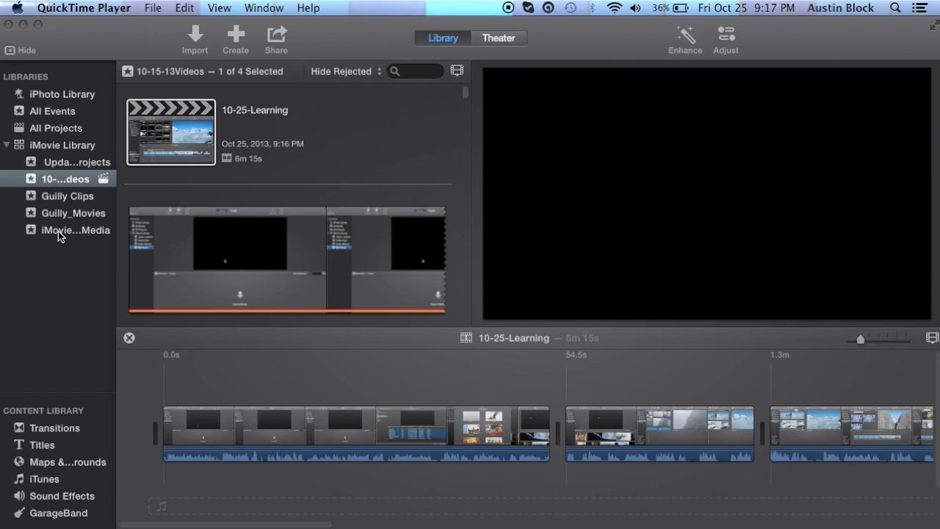
# - Switch to the iMovieDemoMedia event and reopen the 17-second My Movie project on the timeline
pyautogui.click(59, 235)
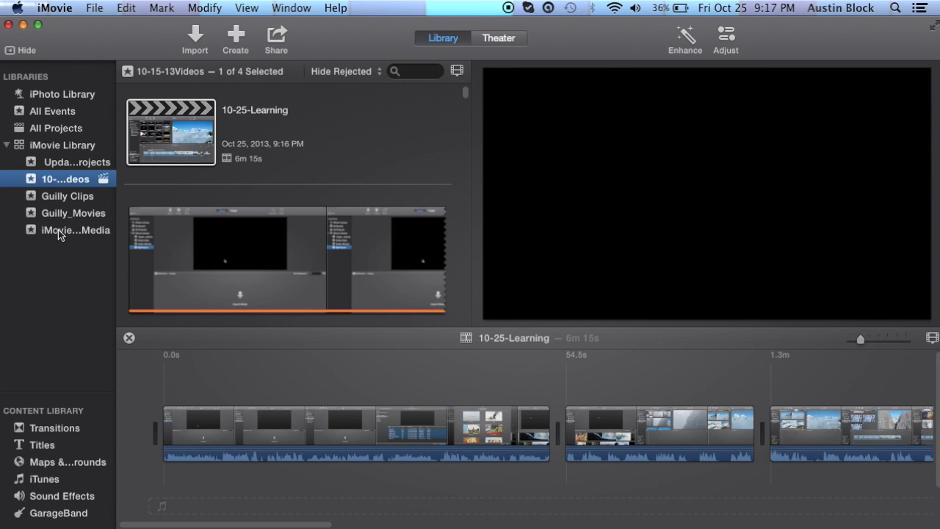
pyautogui.click(59, 232)
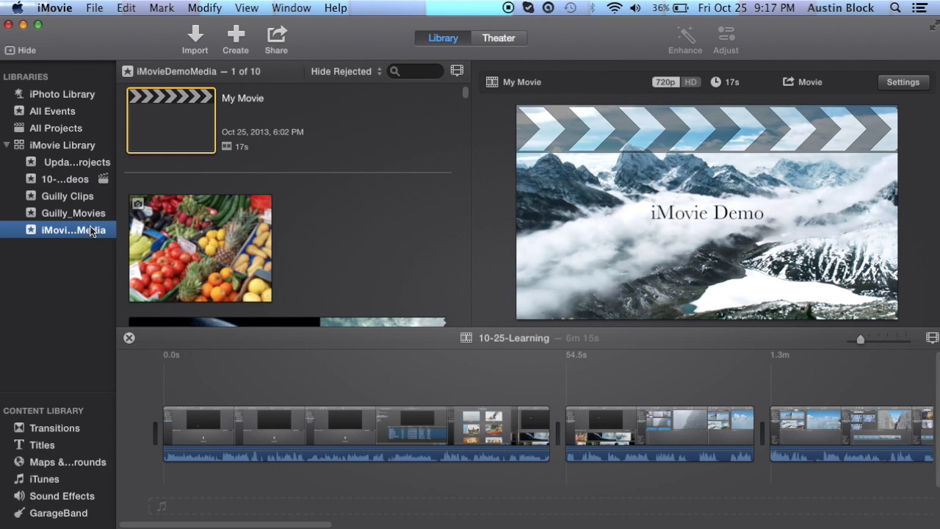
pyautogui.click(228, 358)
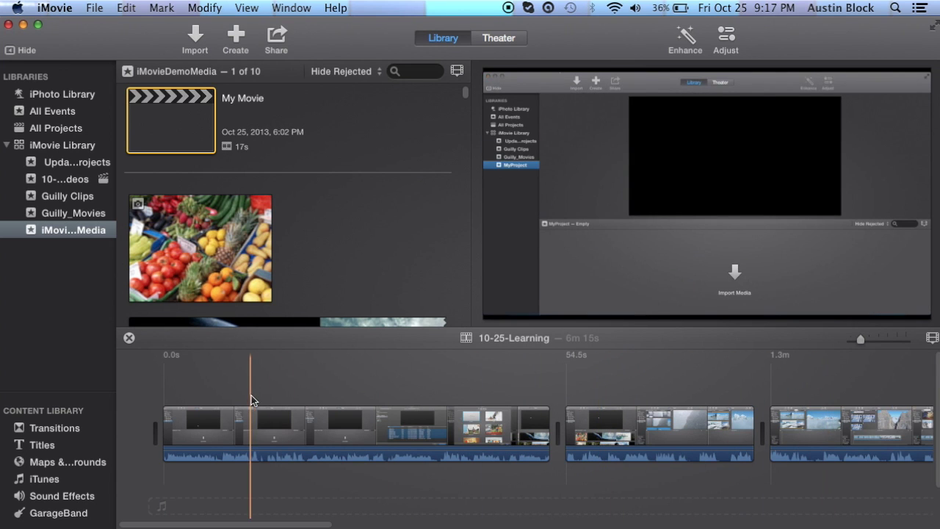
pyautogui.scroll(2, 408, 203)
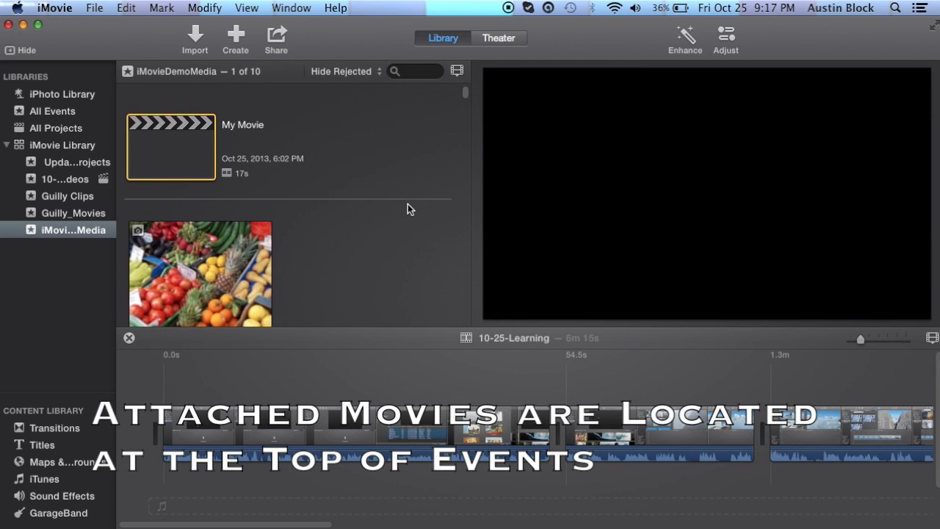
pyautogui.scroll(-2, 309, 145)
pyautogui.scroll(2, 297, 145)
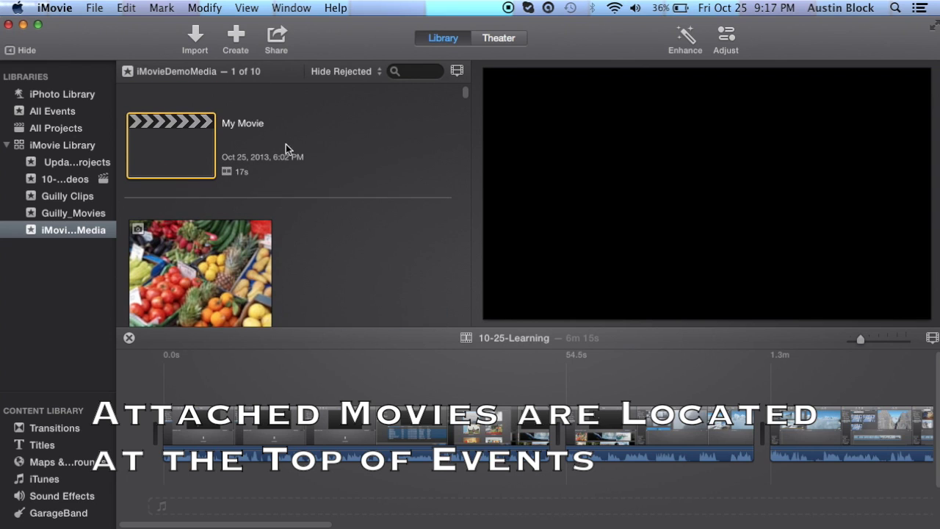
pyautogui.doubleClick(195, 135)
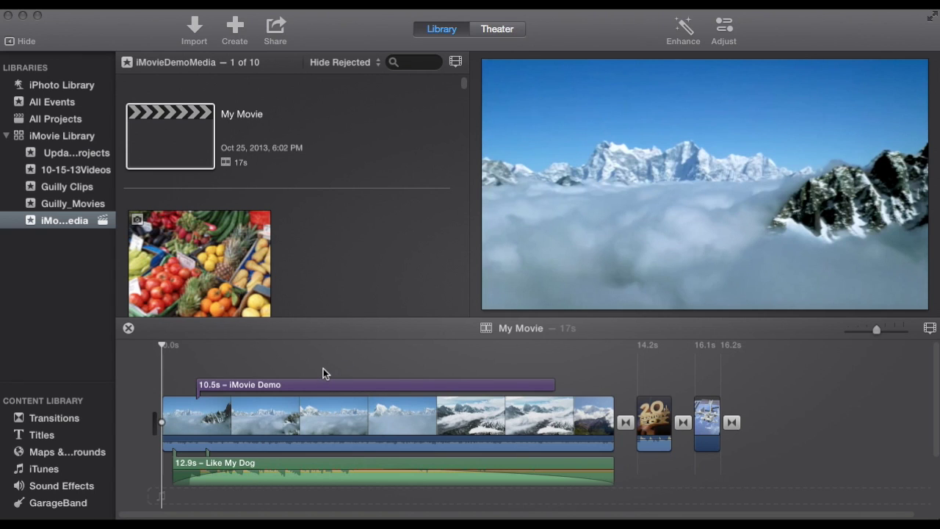
# - Insert a 14.9-second range of ice-floe footage after the opening mountain clip, making My Movie 32 seconds
pyautogui.scroll(-10, 286, 191)
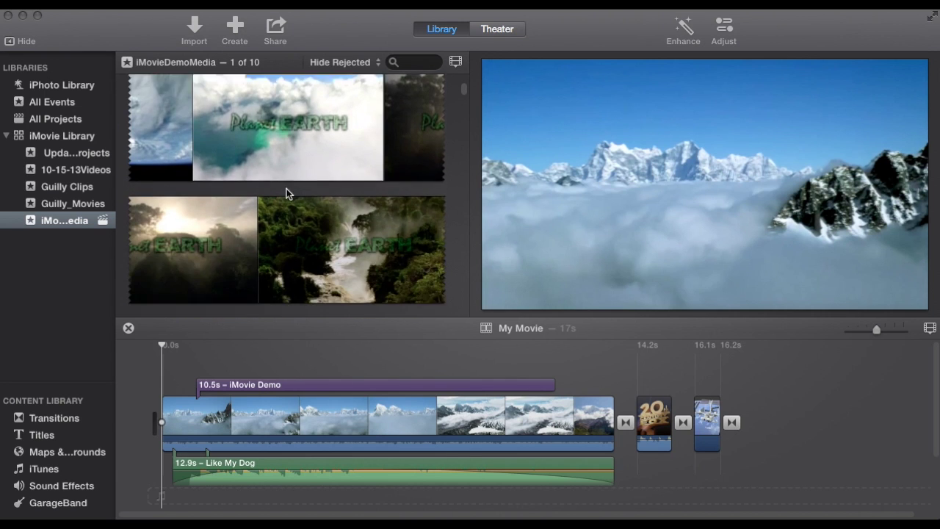
pyautogui.scroll(-15, 286, 188)
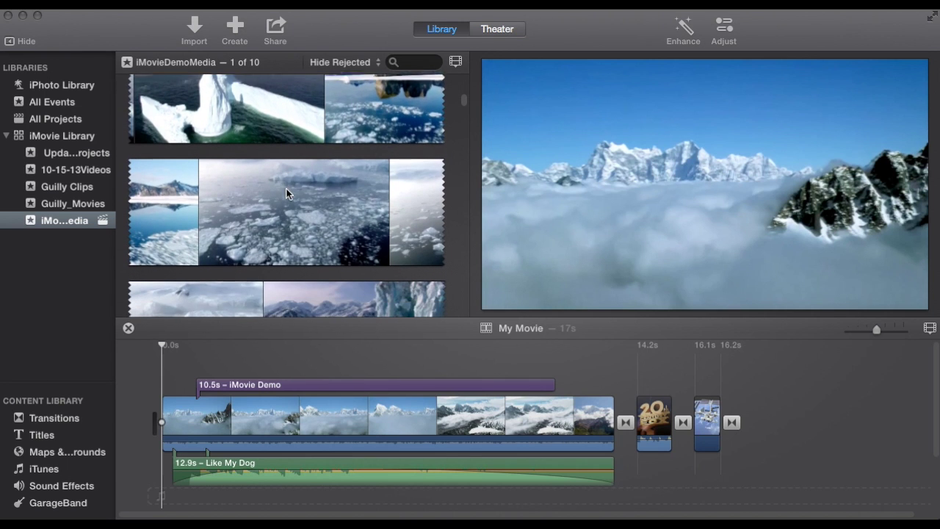
pyautogui.click(195, 213)
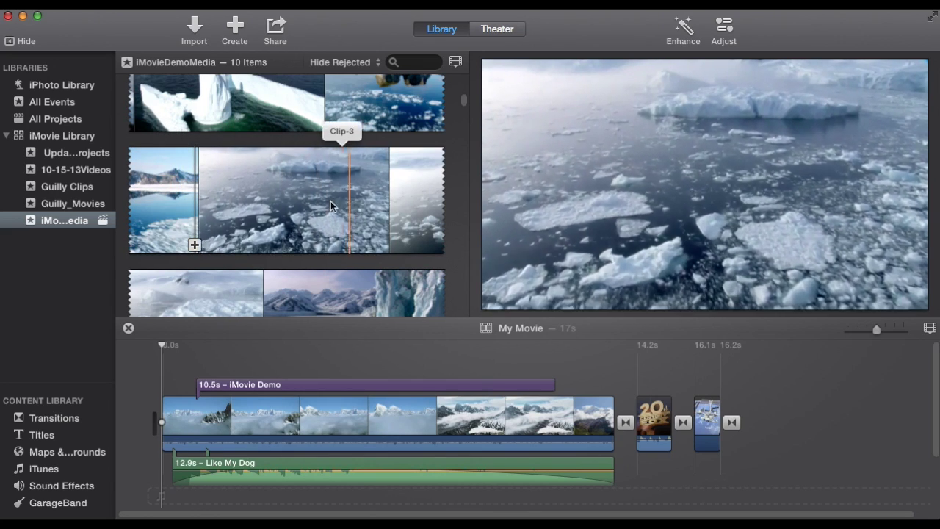
pyautogui.click(149, 213)
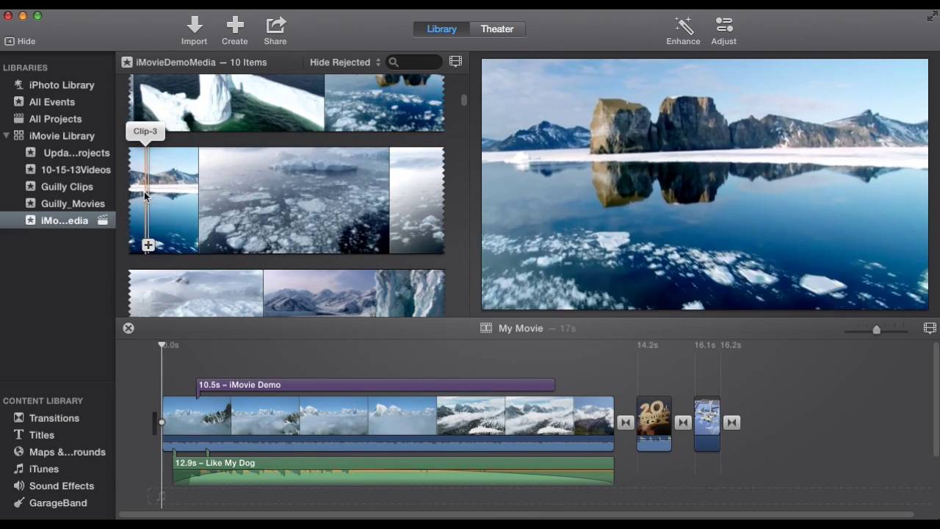
pyautogui.moveTo(143, 213); pyautogui.dragTo(414, 273)
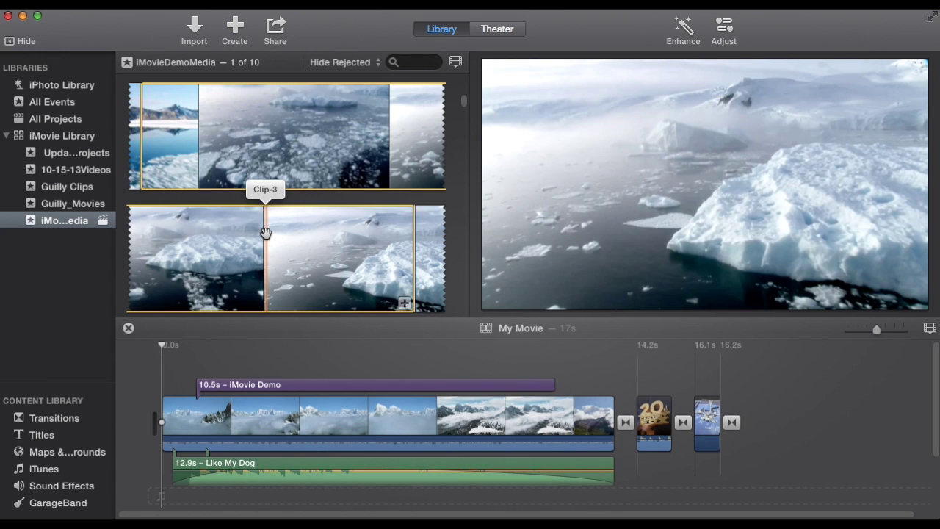
pyautogui.moveTo(482, 355); pyautogui.dragTo(632, 426)
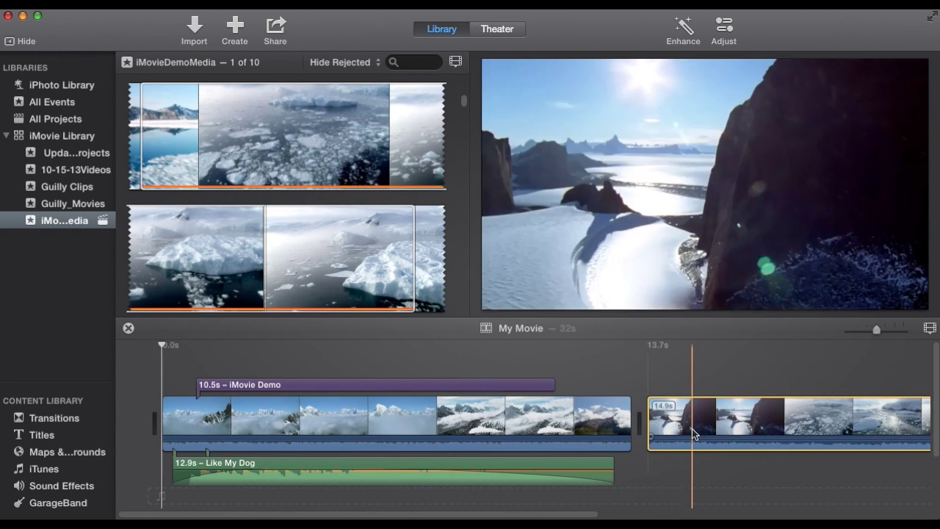
pyautogui.hscroll(5, 692, 428)
pyautogui.hscroll(4, 700, 428)
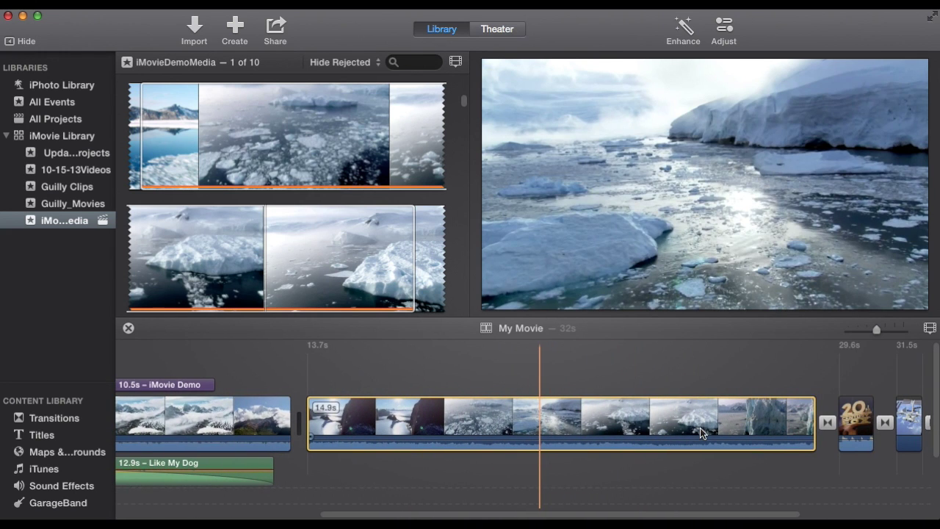
# - Show the ice clip's speed editor, speed the clip up to shorten it, and preview it
pyautogui.rightClick(537, 441)
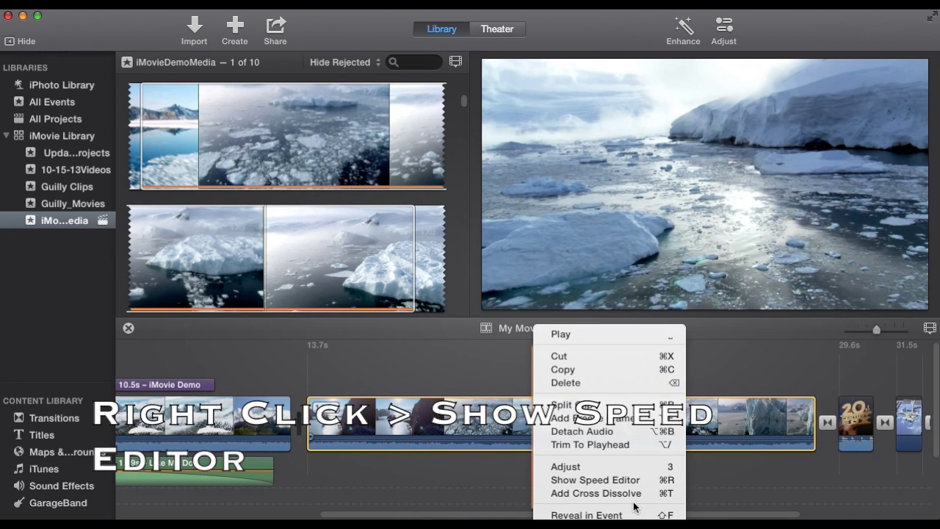
pyautogui.click(629, 480)
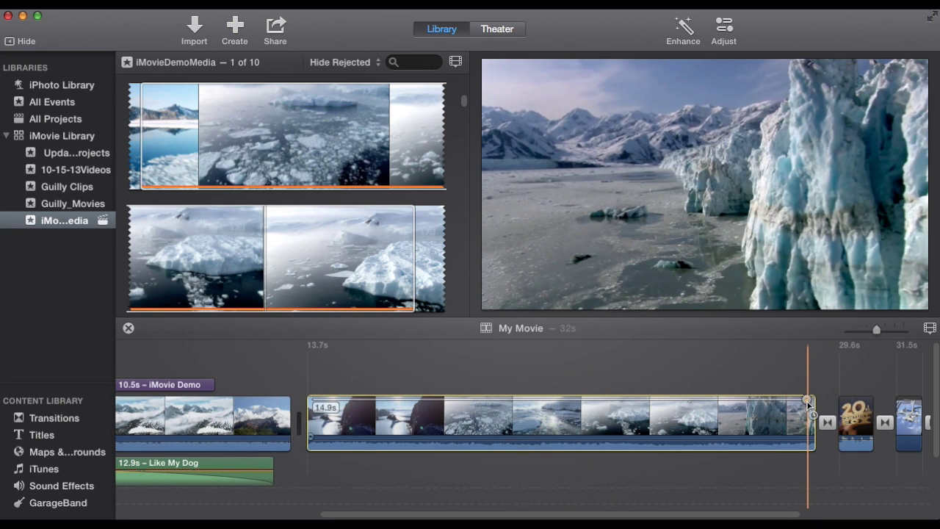
pyautogui.moveTo(784, 404); pyautogui.dragTo(503, 402)
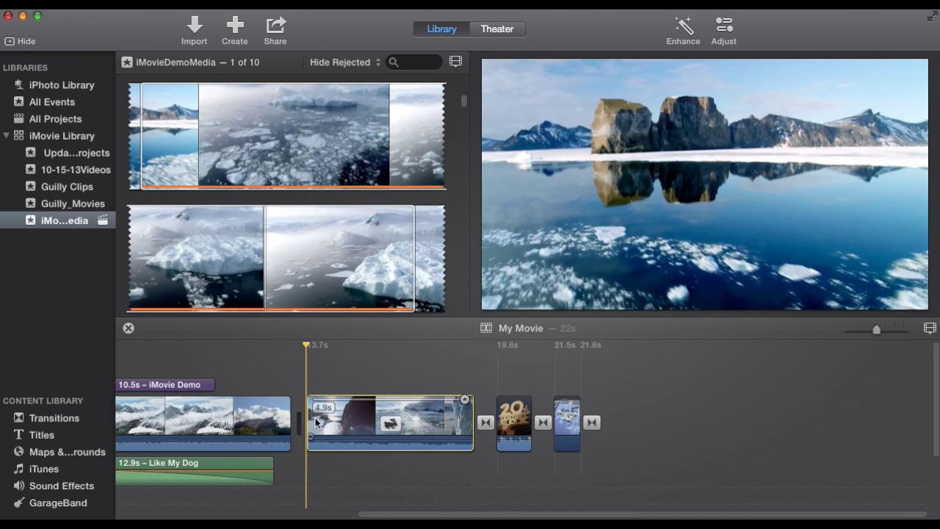
pyautogui.press('space')
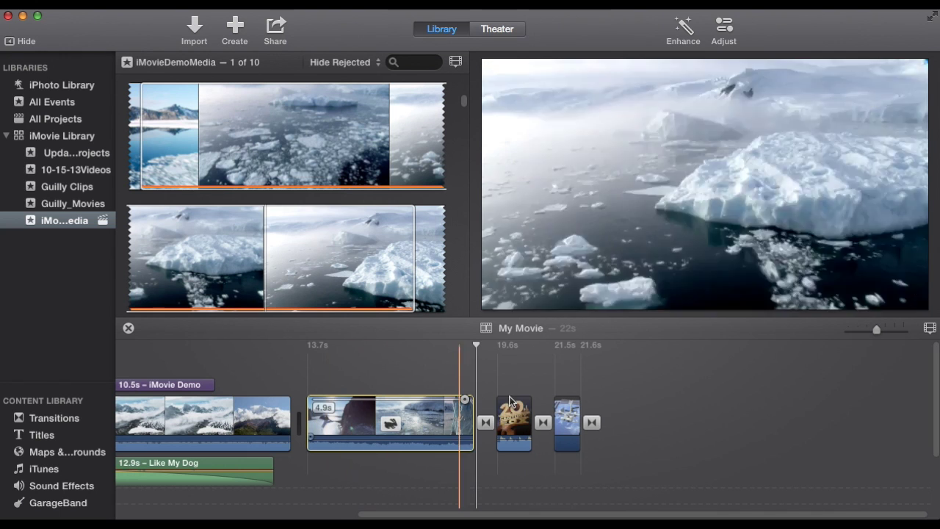
# - Slow the ice clip into slow motion lasting 12.8s, preview it, and hide the speed editor
pyautogui.moveTo(465, 399); pyautogui.dragTo(932, 402)
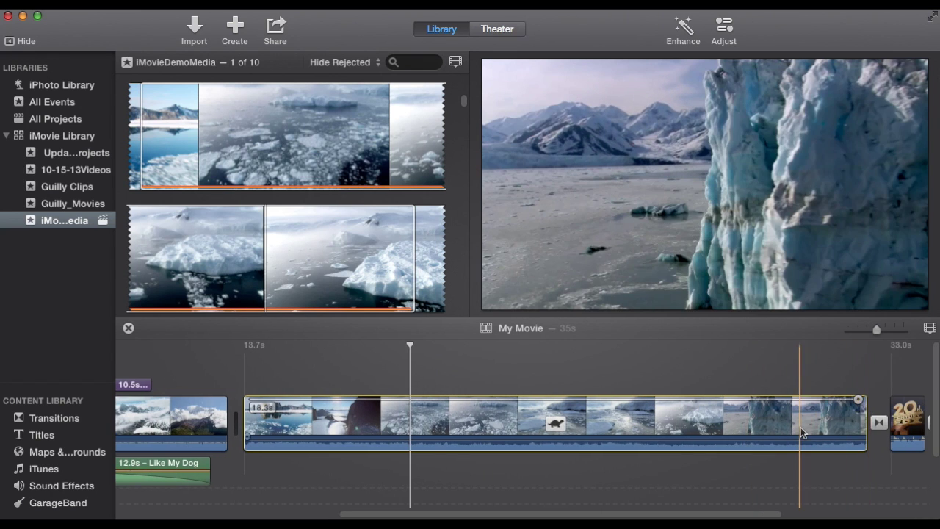
pyautogui.hscroll(5, 801, 433)
pyautogui.moveTo(669, 399); pyautogui.dragTo(903, 383)
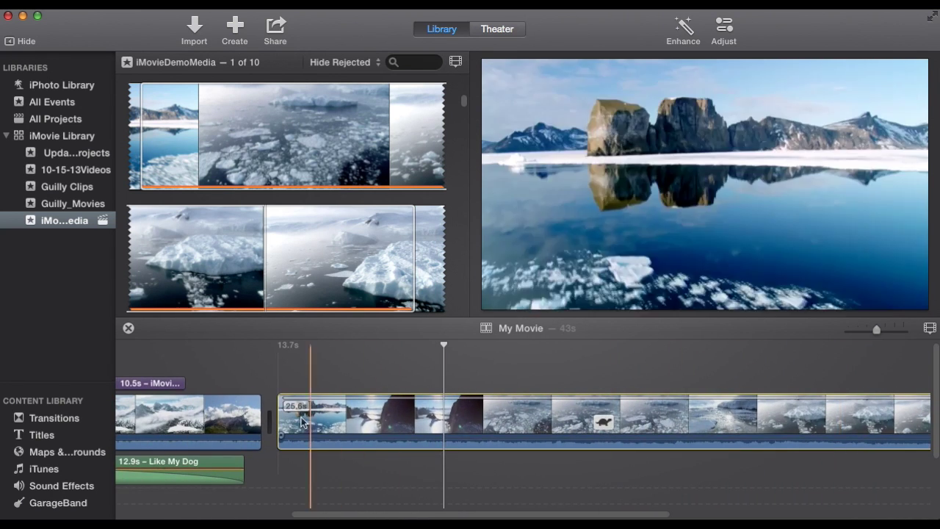
pyautogui.press('space')
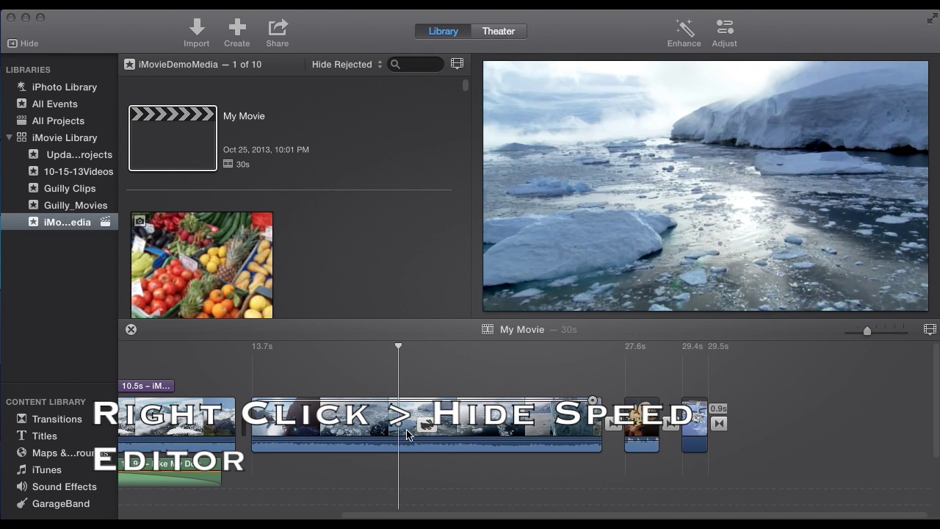
pyautogui.rightClick(368, 416)
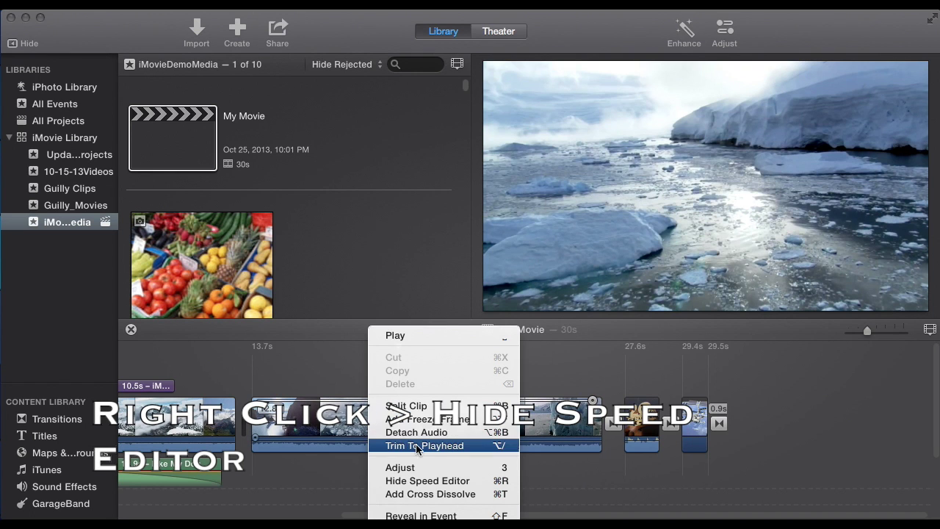
pyautogui.click(422, 480)
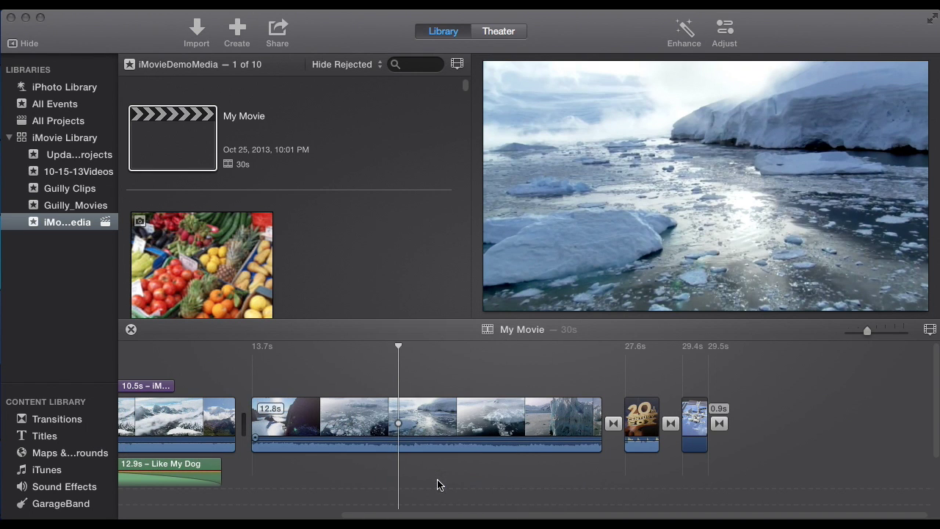